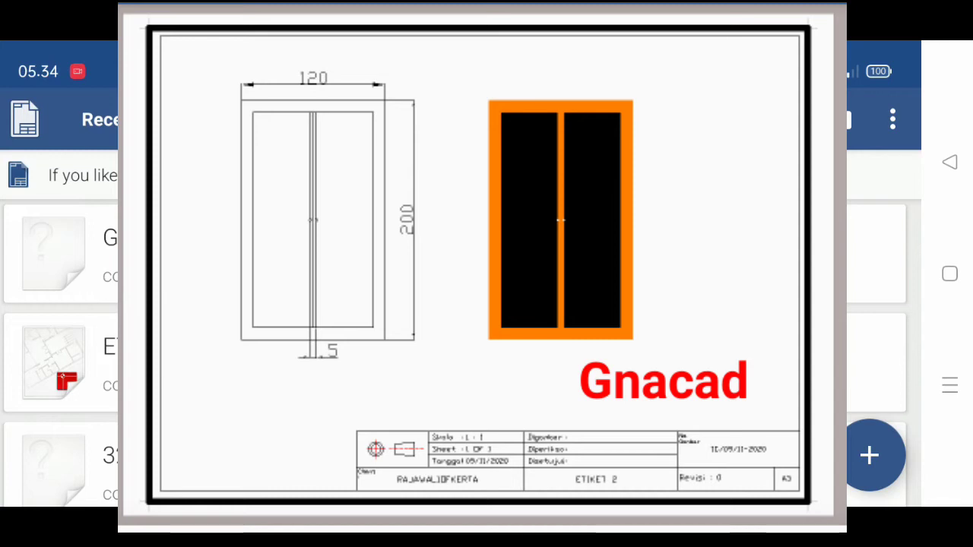
Create a new blank drawing from a template and show the Draw tools list.
scroll(59, 353, "down", 3)
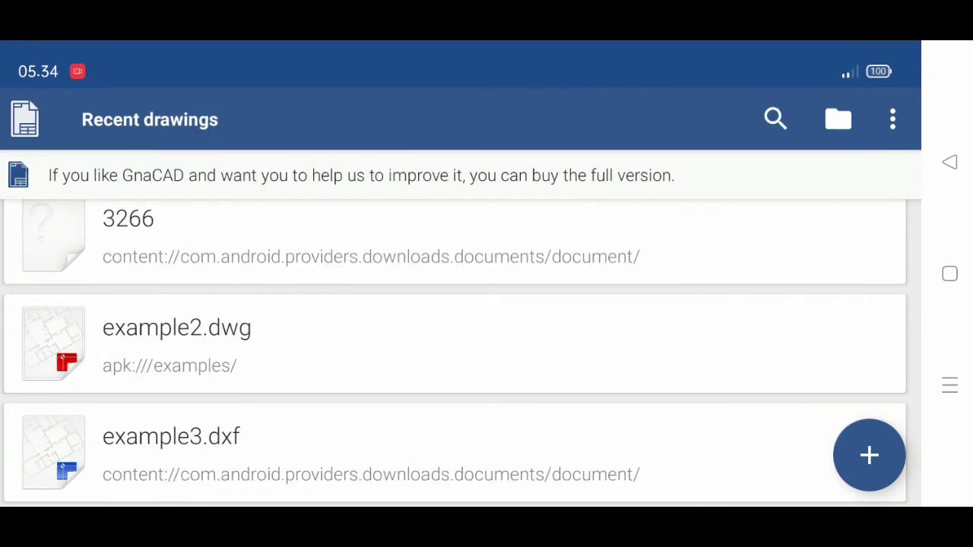
left_click(869, 454)
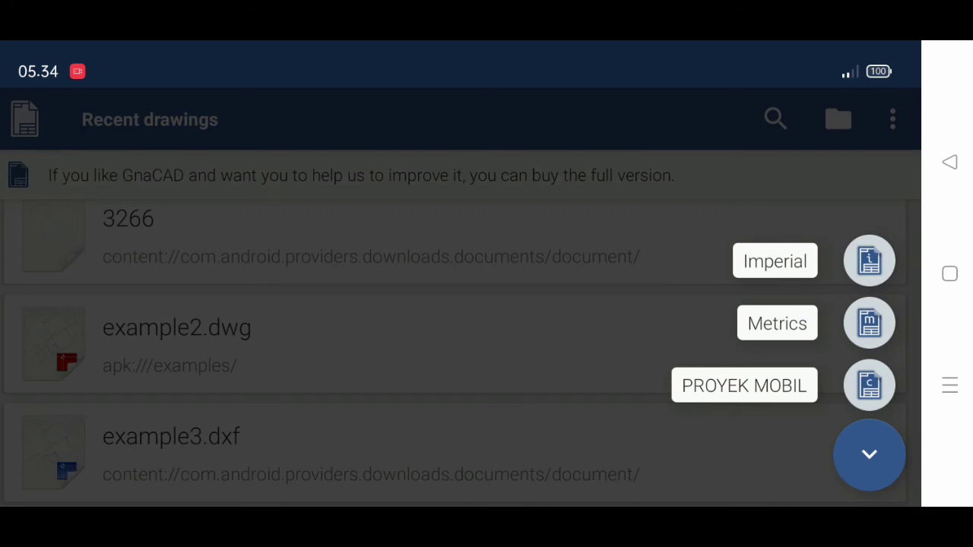
left_click(869, 323)
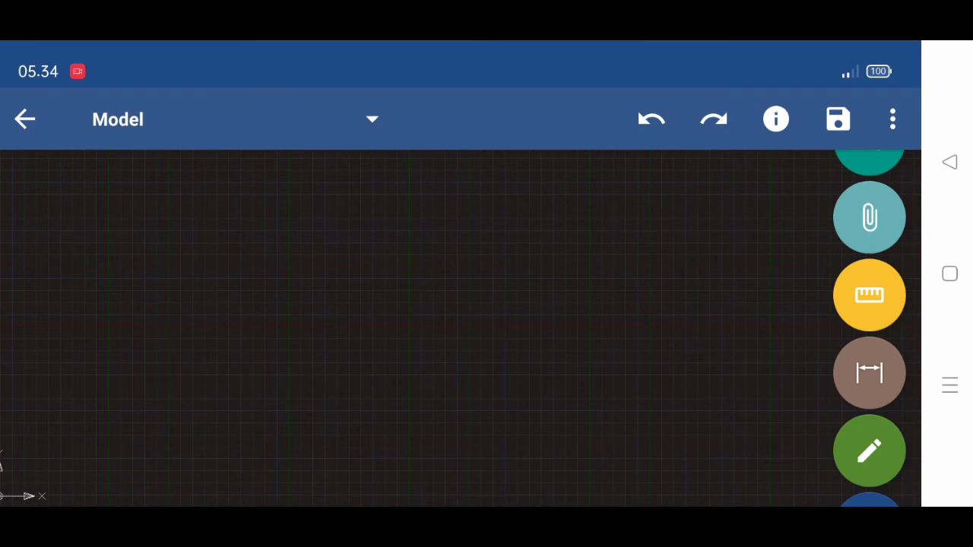
left_click_drag(888, 380, 899, 146)
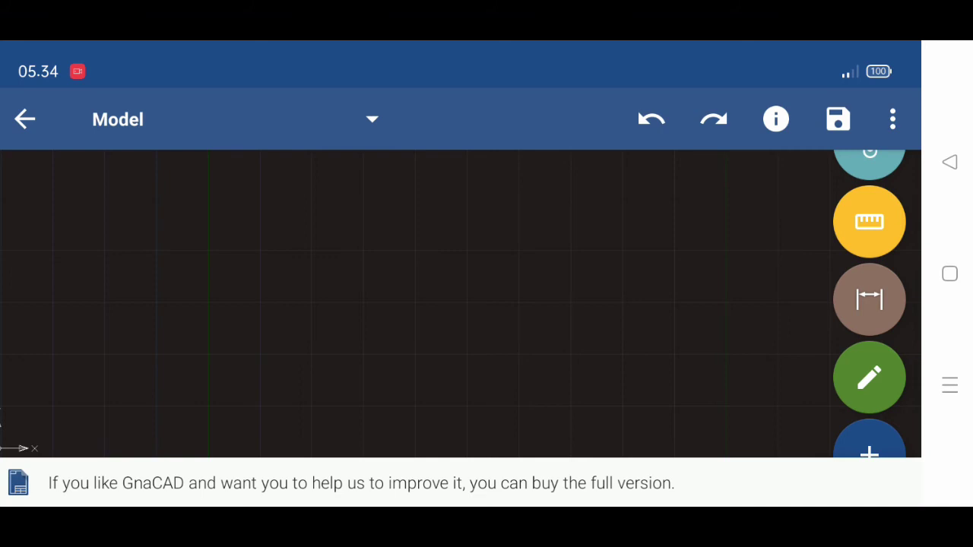
left_click(869, 444)
left_click_drag(869, 220, 869, 435)
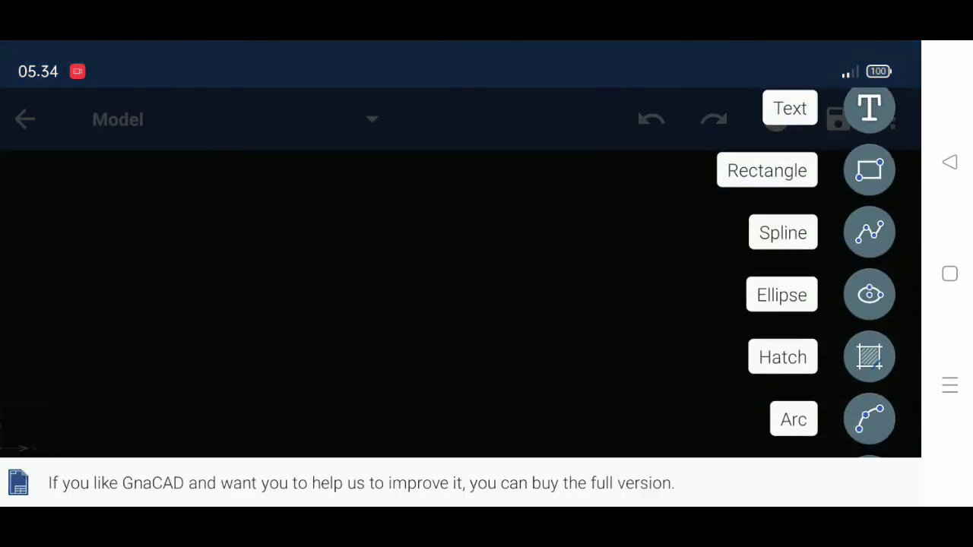
Start a rectangle, place its first corner, and choose to define it by Dimensions.
left_click(869, 170)
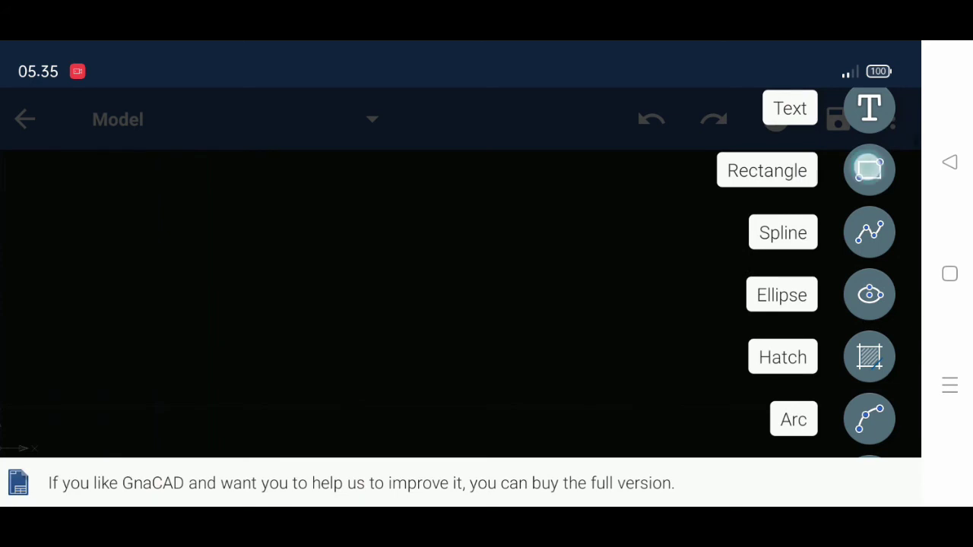
left_click(308, 359)
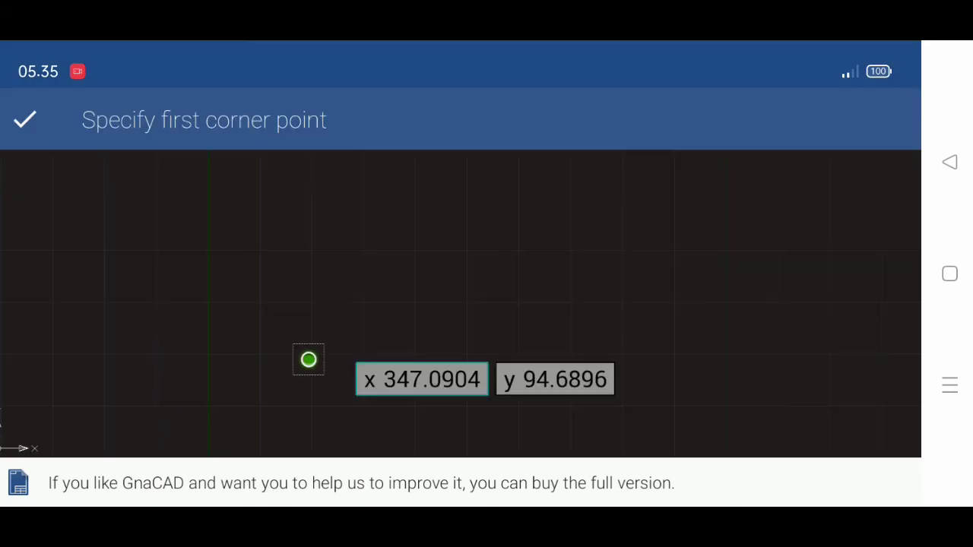
left_click(25, 120)
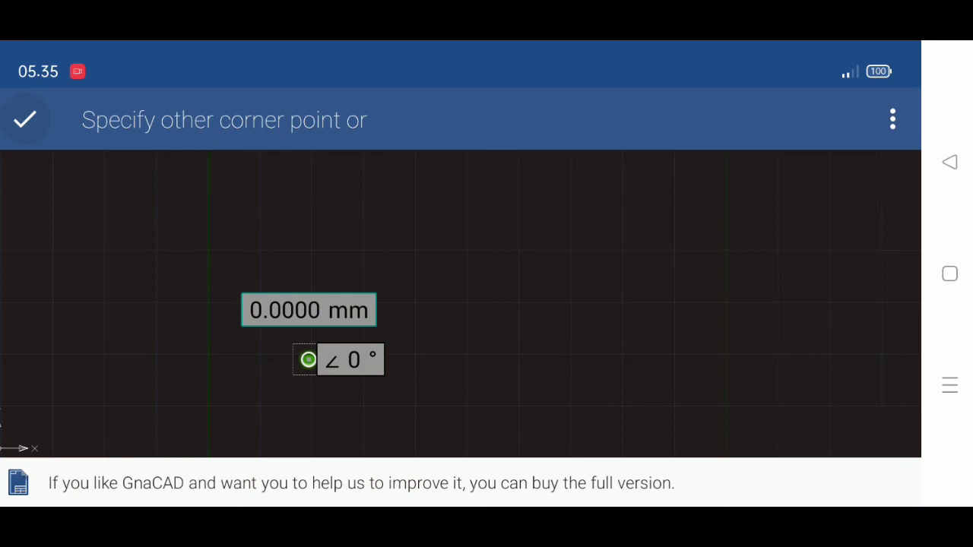
left_click(892, 119)
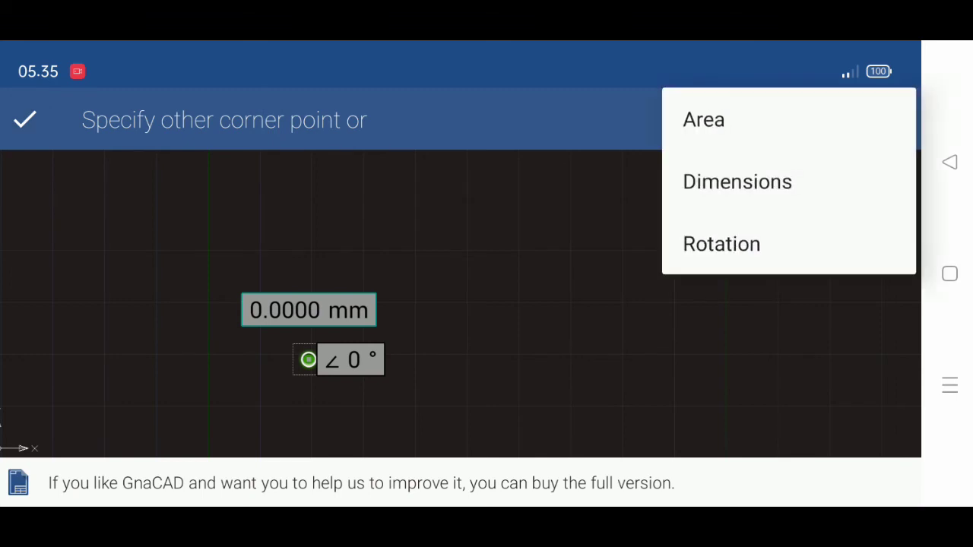
left_click(805, 176)
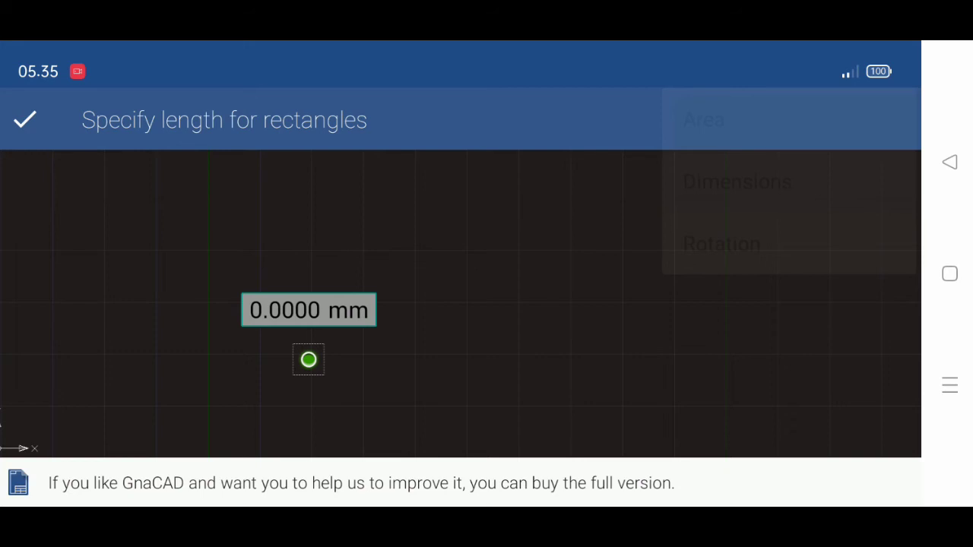
Enter length 120 and width 200 to draw the rectangle.
left_click(275, 313)
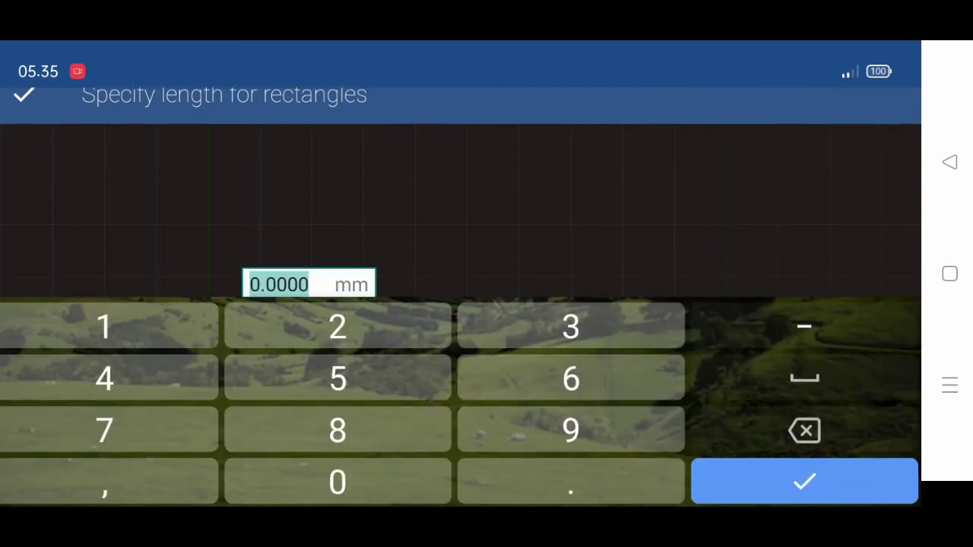
left_click(110, 331)
left_click(300, 314)
left_click(283, 489)
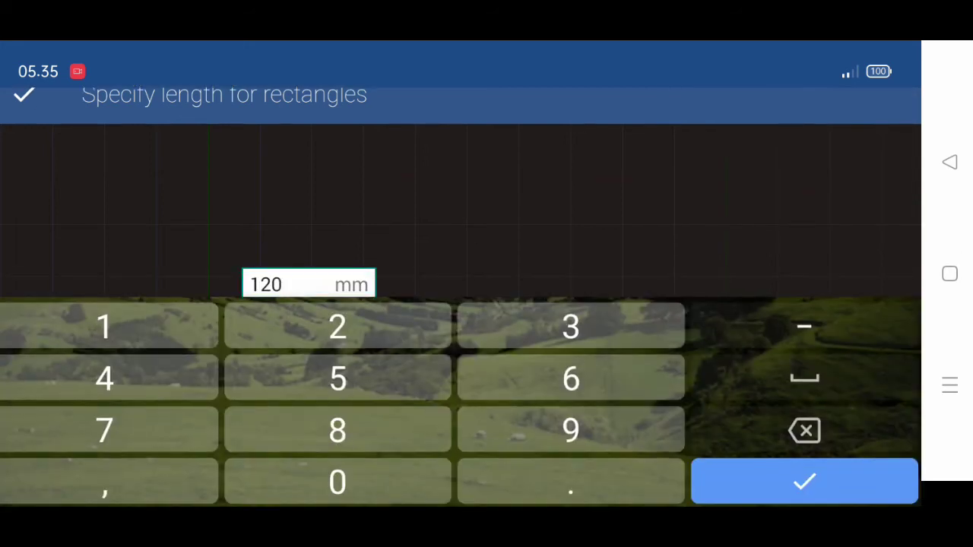
left_click(805, 482)
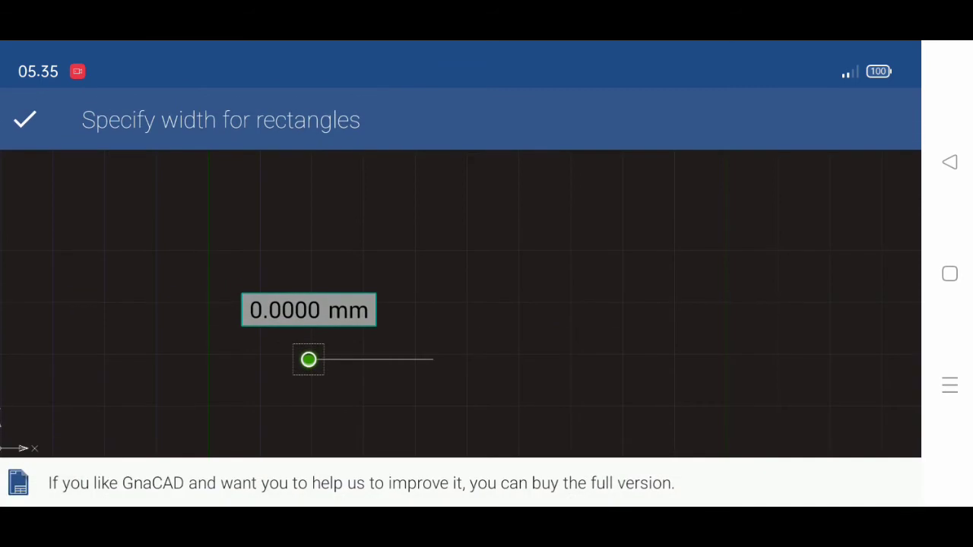
left_click(269, 307)
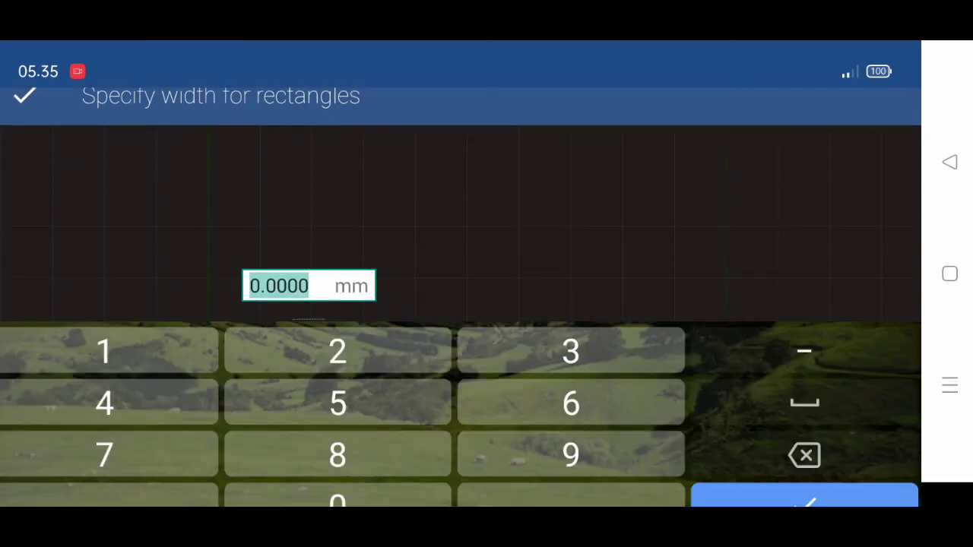
left_click(300, 328)
left_click(289, 476)
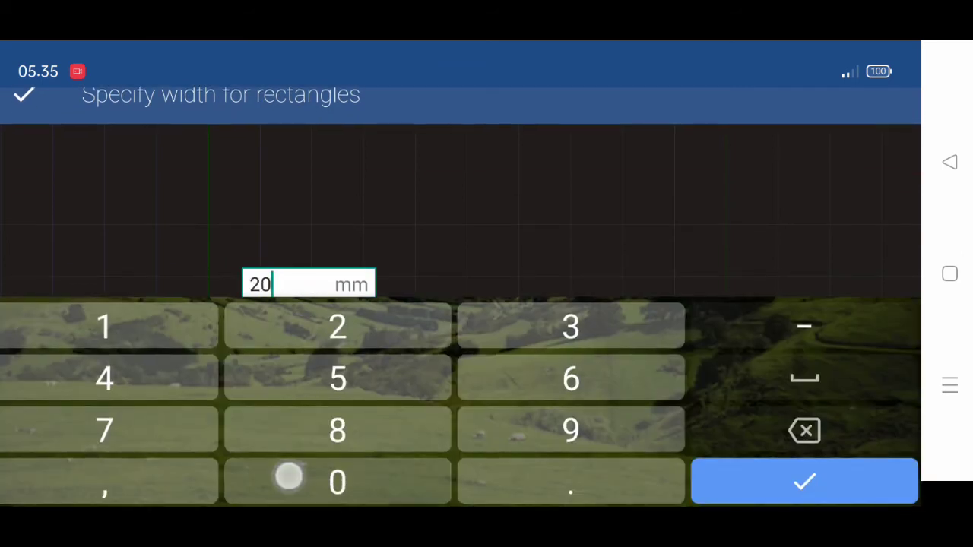
left_click(289, 476)
left_click(805, 481)
left_click(946, 156)
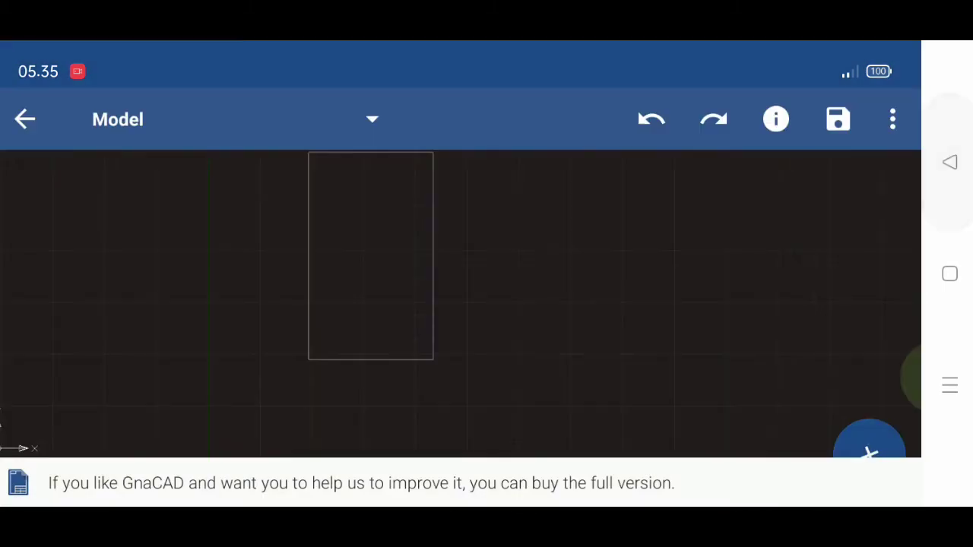
Start Modify > Offset with an offset distance of 10.
scroll(473, 310, "up", 3)
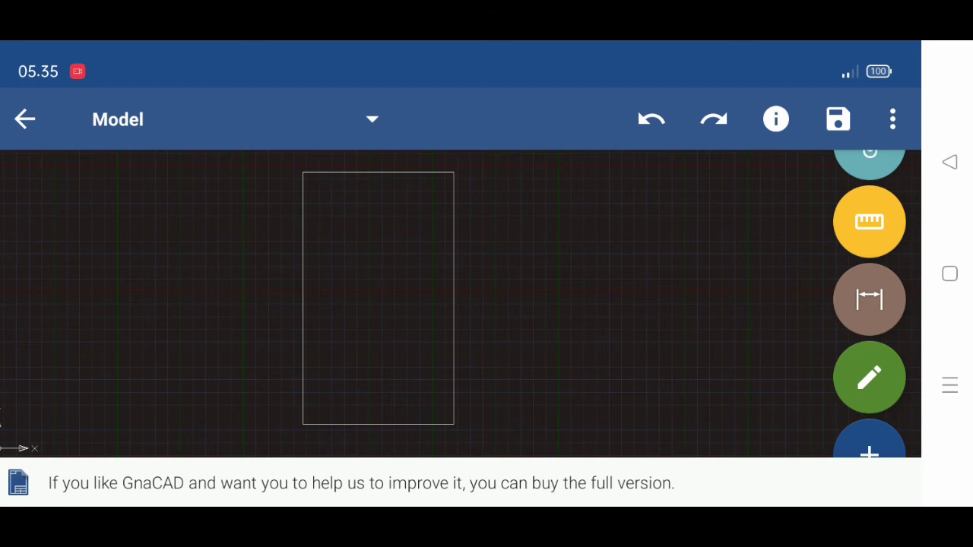
left_click_drag(870, 372, 870, 323)
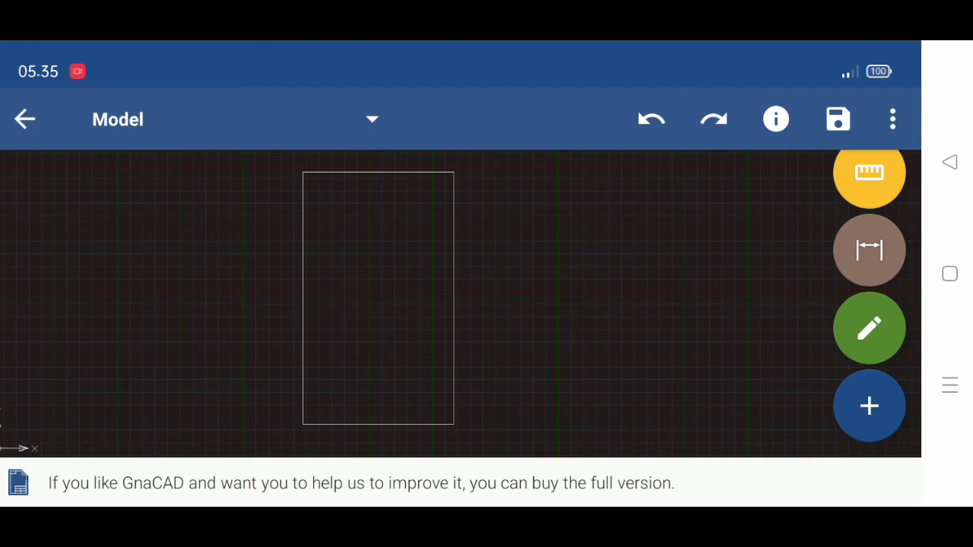
mouse_move(912, 259)
left_mouse_down()
mouse_move(912, 380)
mouse_move(910, 157)
left_mouse_up()
left_click(870, 328)
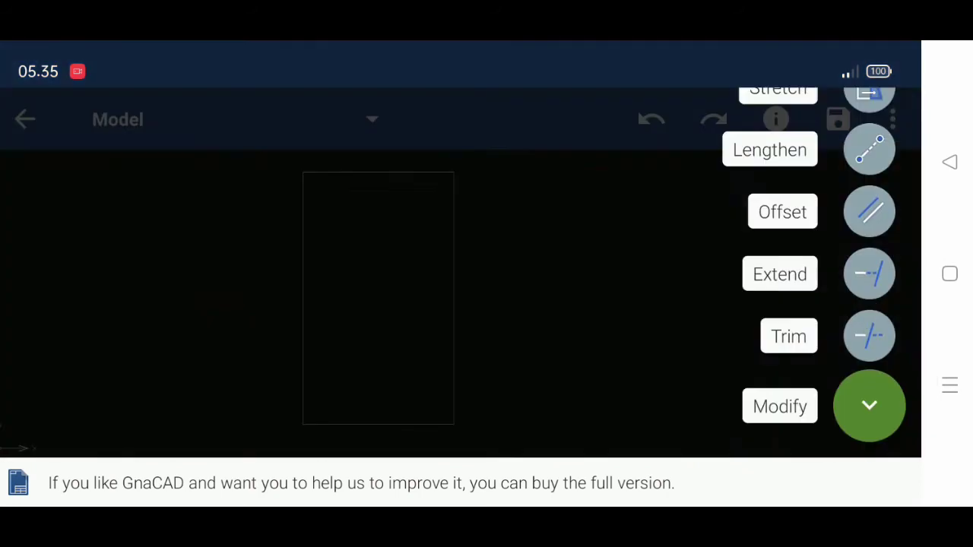
left_click(869, 211)
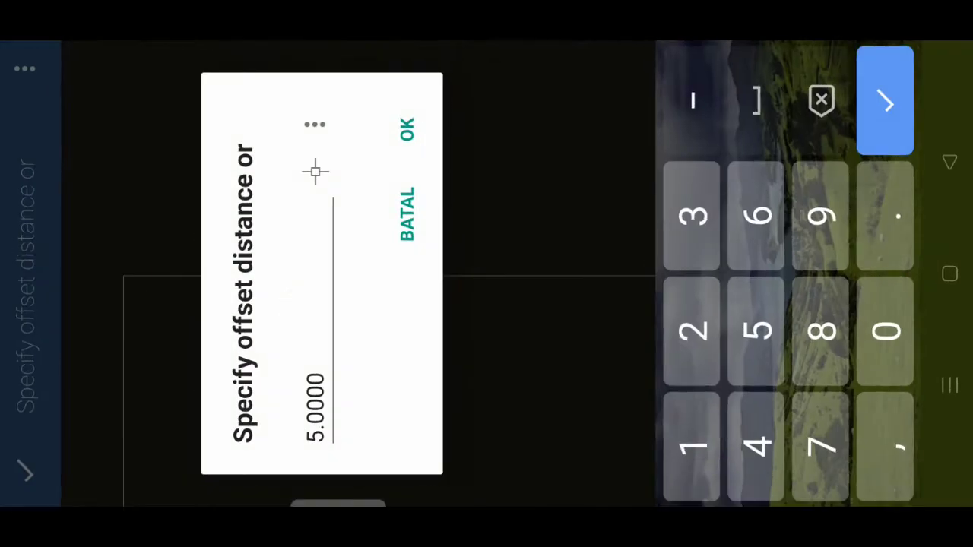
left_click(296, 304)
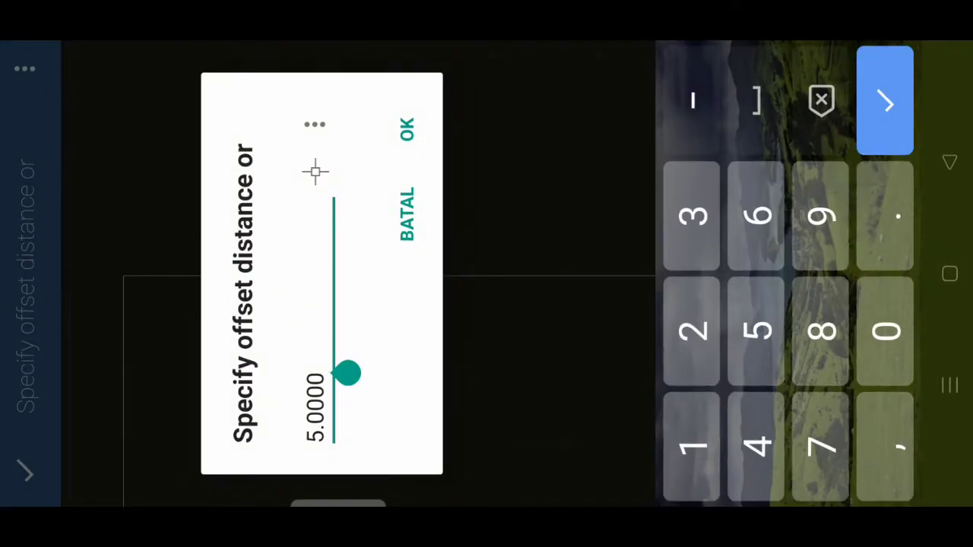
left_click(812, 70)
left_click(680, 430)
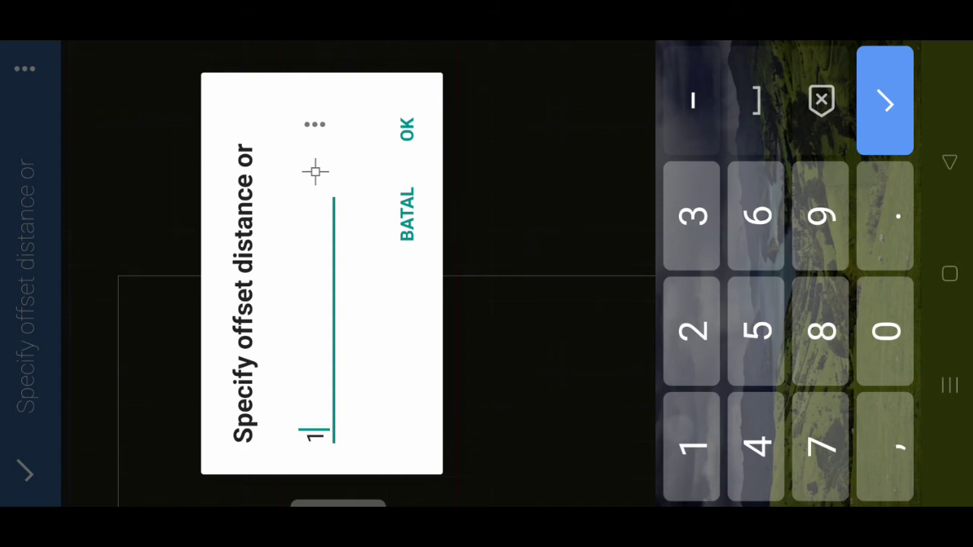
left_click(886, 302)
left_click(396, 116)
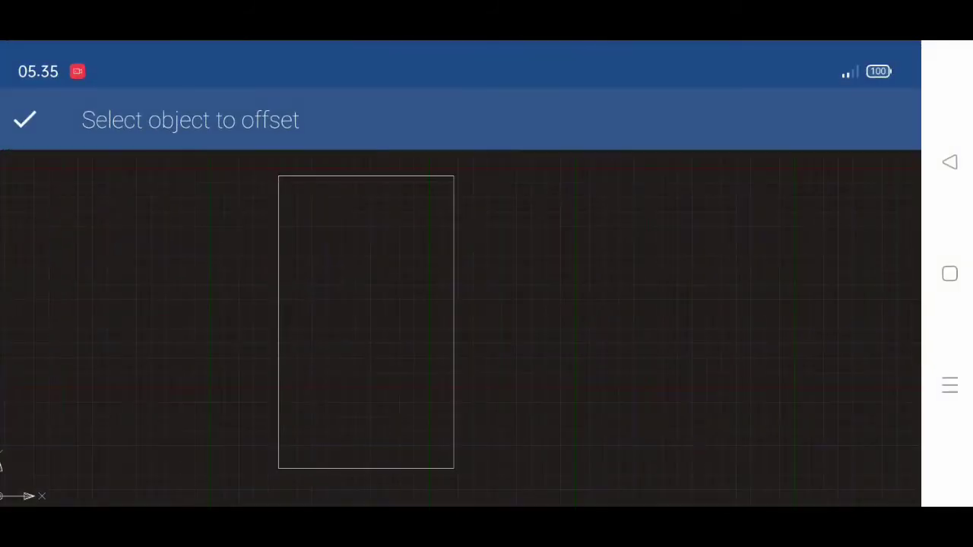
Offset the 120 by 200 rectangle 10 mm inward to form the frame.
left_click_drag(586, 297, 662, 286)
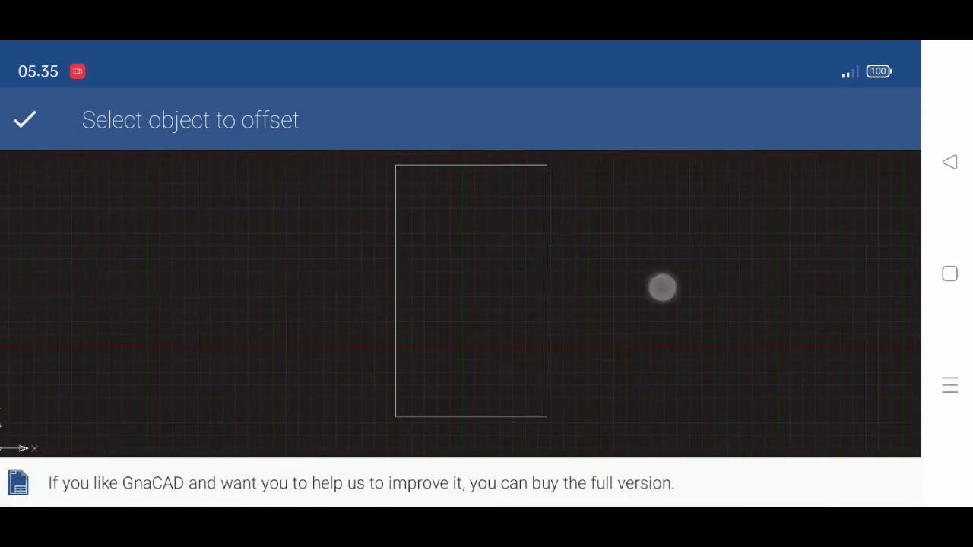
left_click(547, 295)
left_click(500, 280)
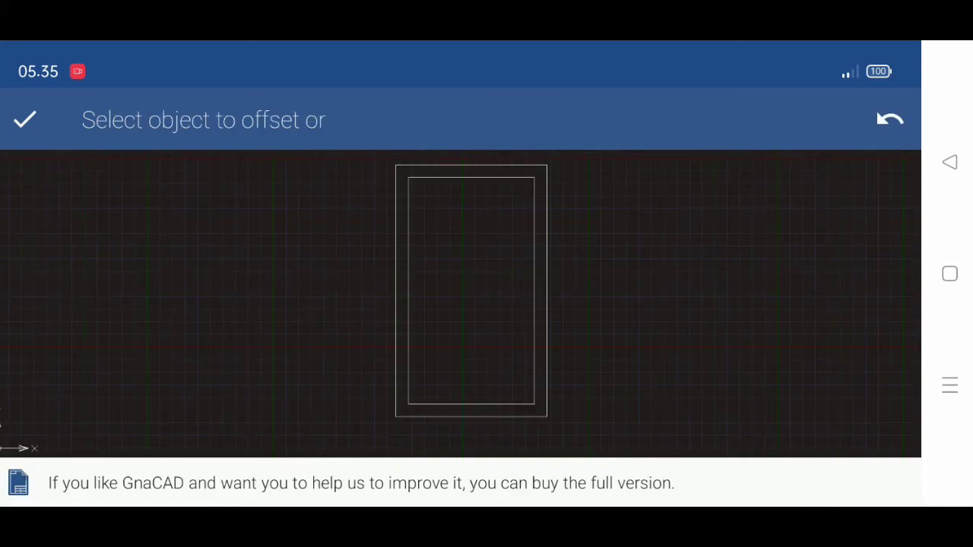
left_click(25, 119)
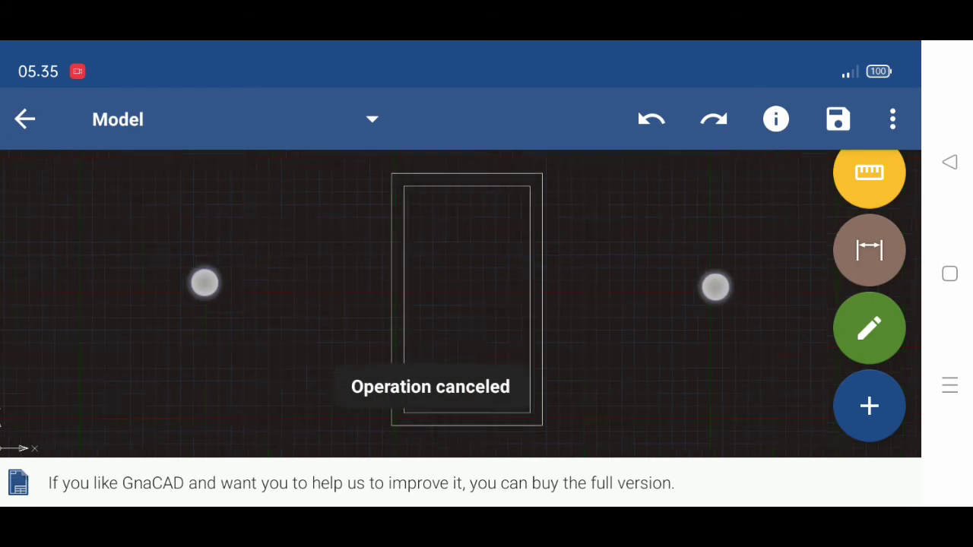
left_click_drag(204, 283, 202, 282)
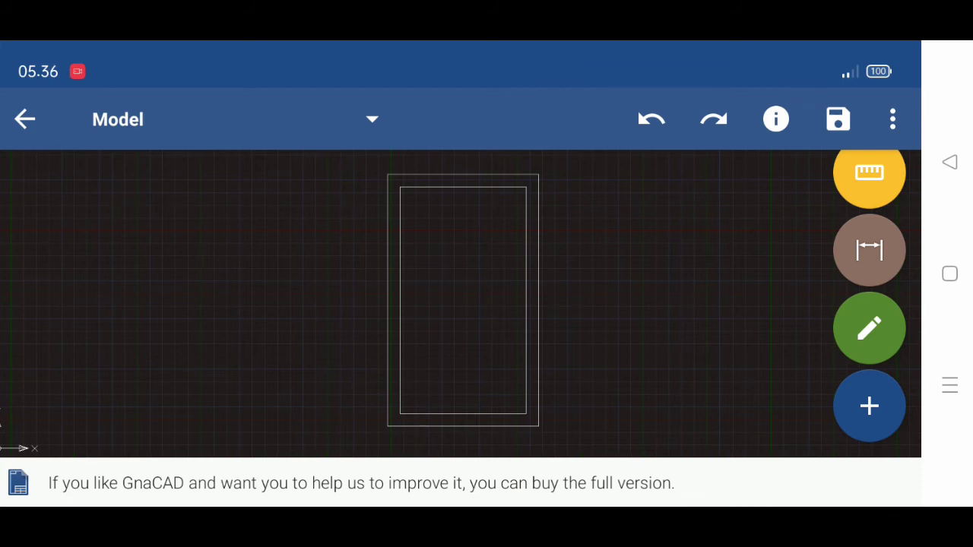
Draw a vertical line from the inner rectangle's top midpoint to its bottom midpoint.
left_click(869, 405)
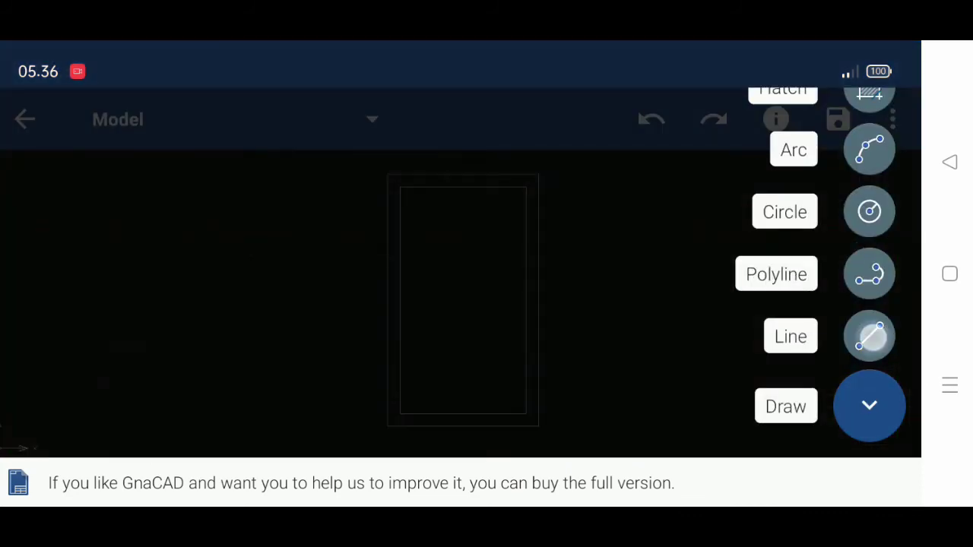
left_click(872, 337)
scroll(454, 264, "up", 3)
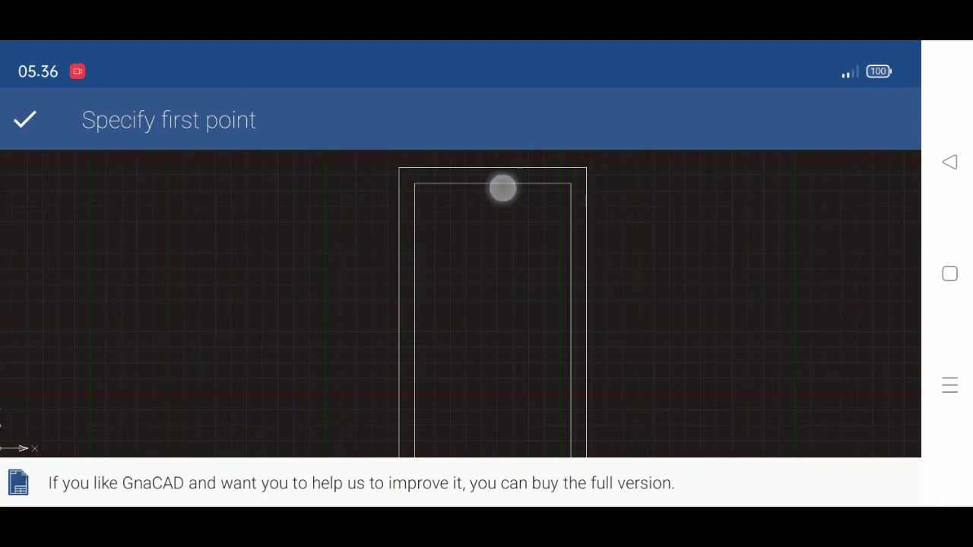
left_click(503, 188)
scroll(479, 299, "down", 2)
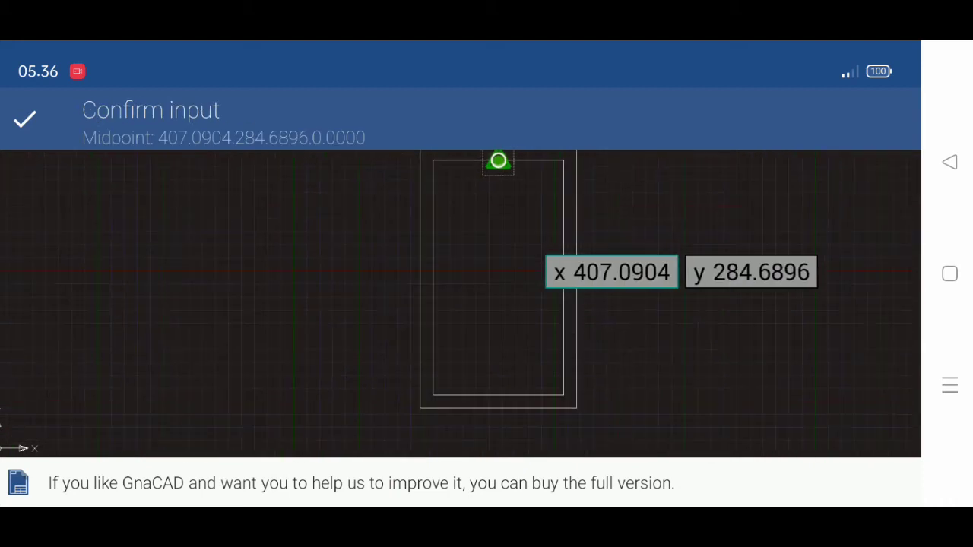
left_click(498, 394)
left_click(24, 118)
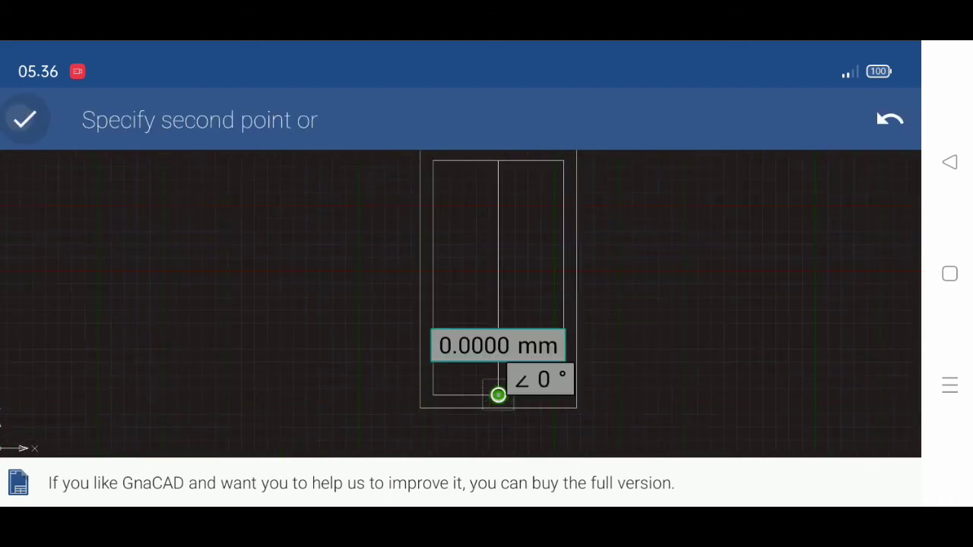
left_click(24, 117)
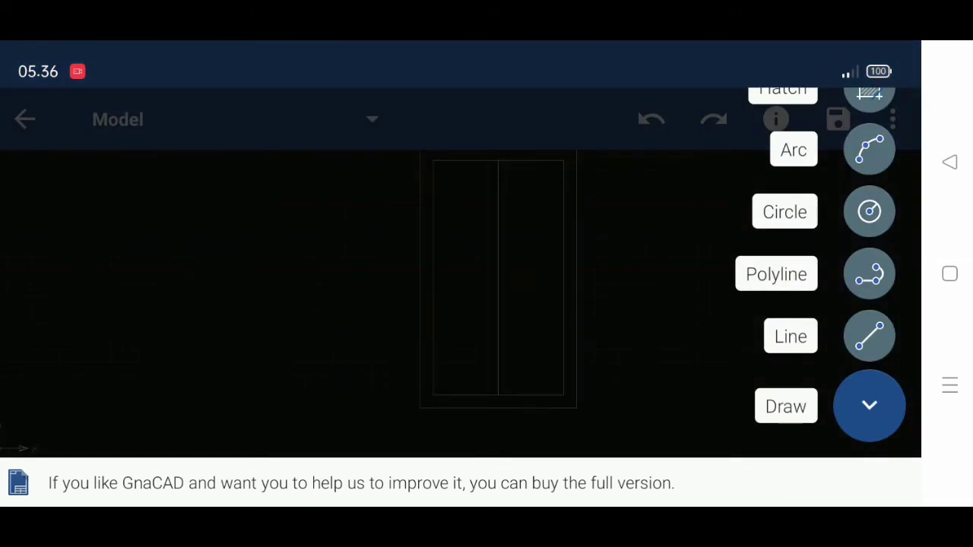
left_click(869, 405)
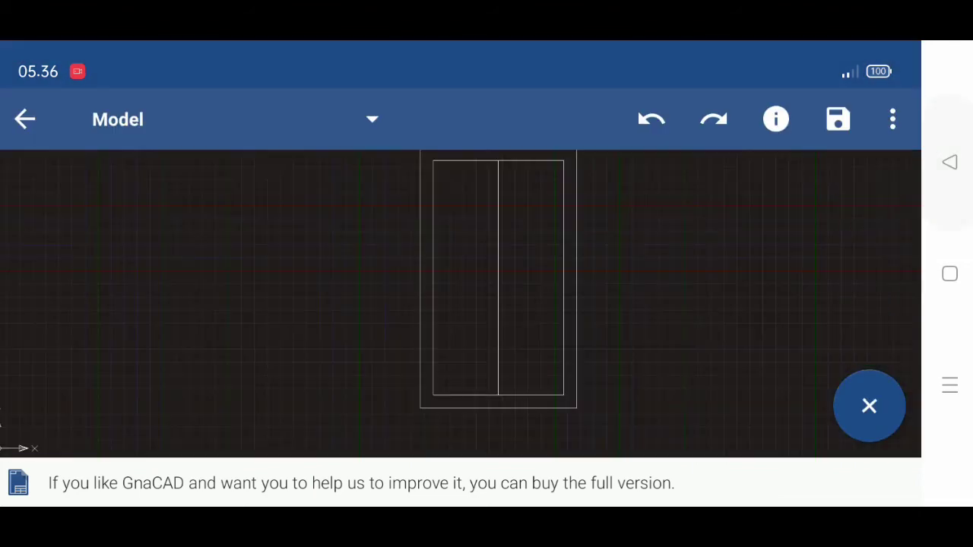
left_click(869, 405)
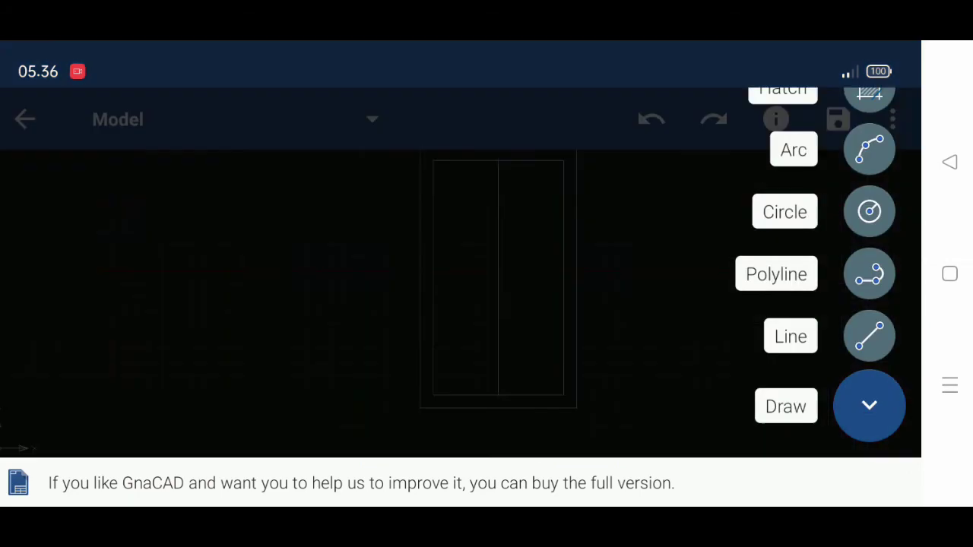
left_click(868, 335)
Start Modify > Offset with the distance changed to 2.5.
left_click(869, 328)
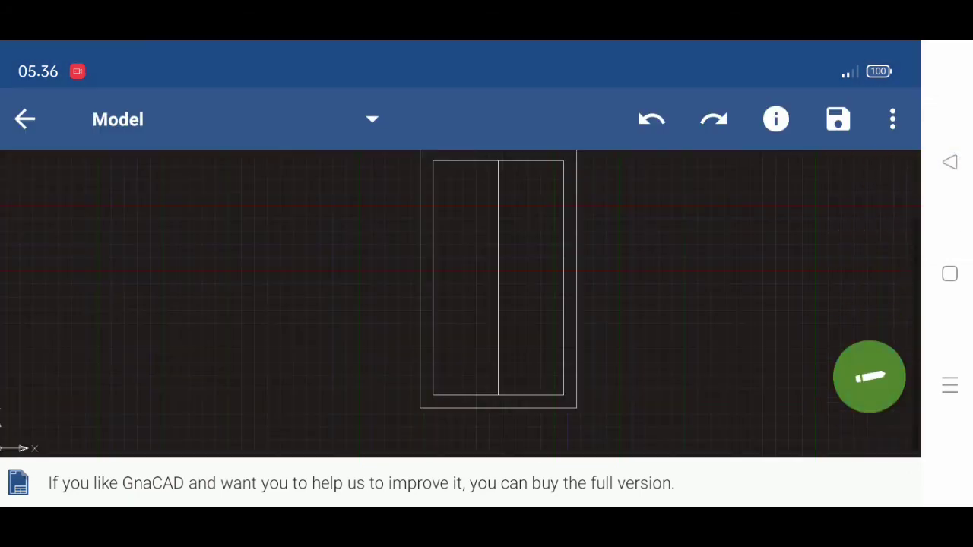
left_click(869, 211)
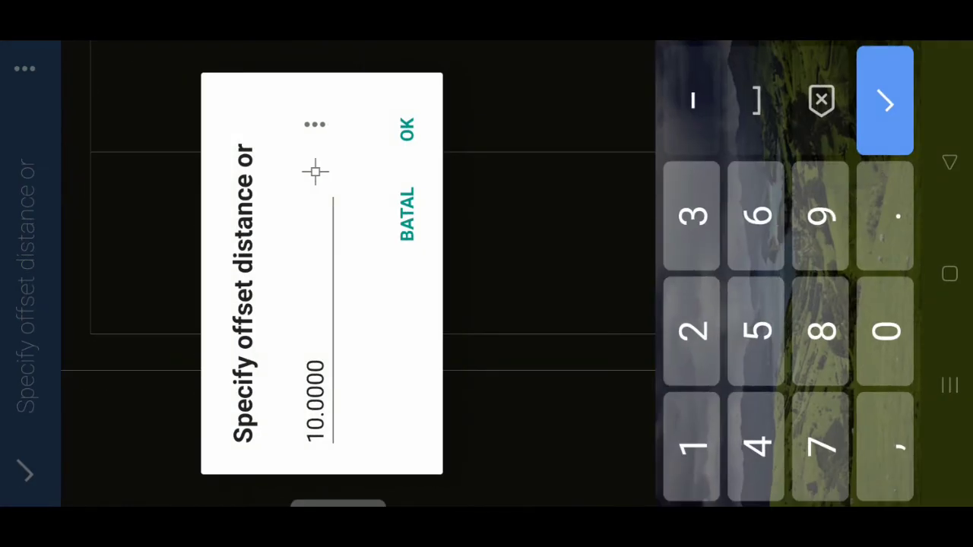
left_click(313, 306)
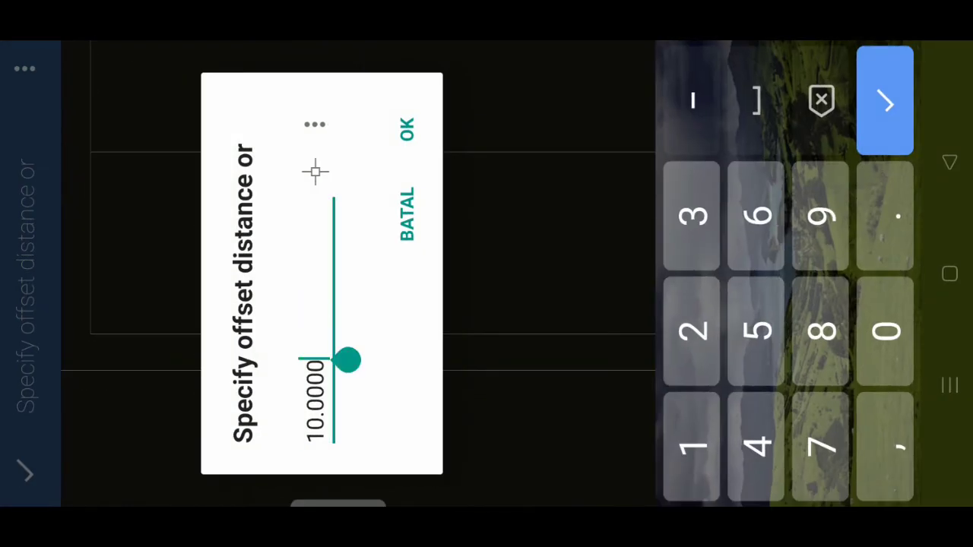
key("BackSpace")
key("BackSpace")
key("BackSpace")
key("BackSpace")
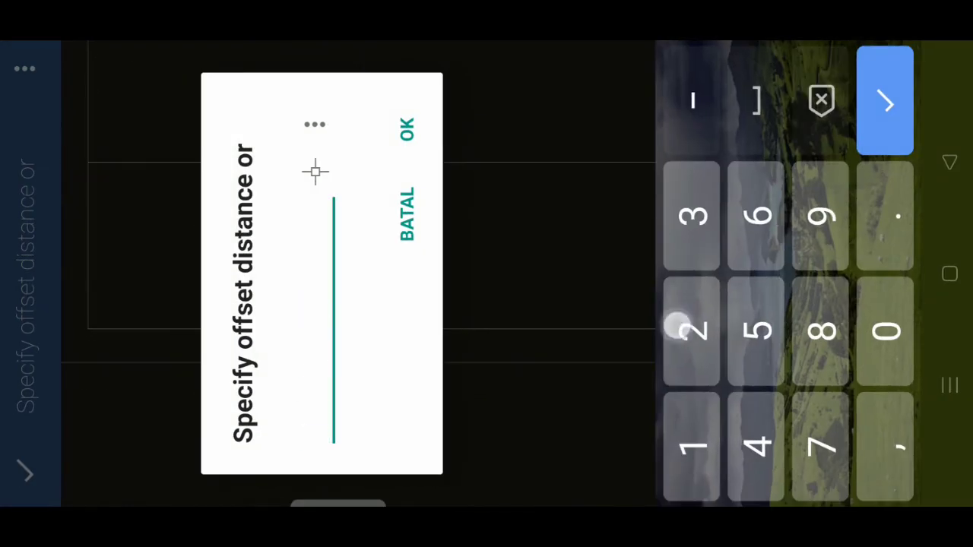
type("2")
key("BackSpace")
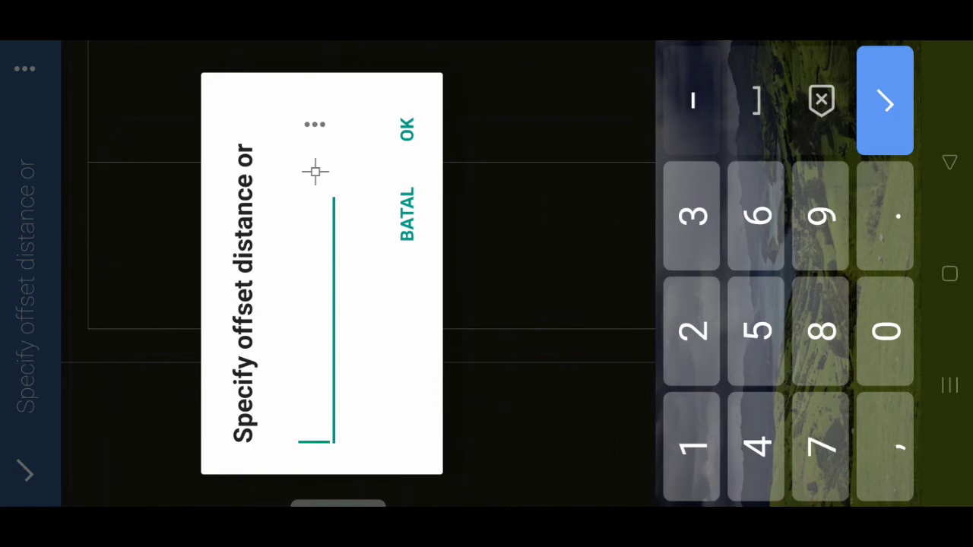
type("2.")
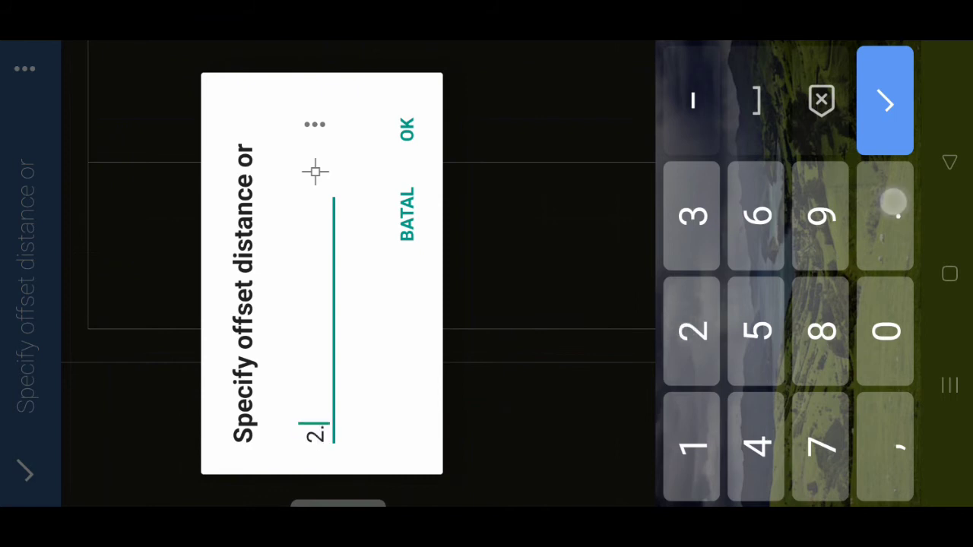
type("5")
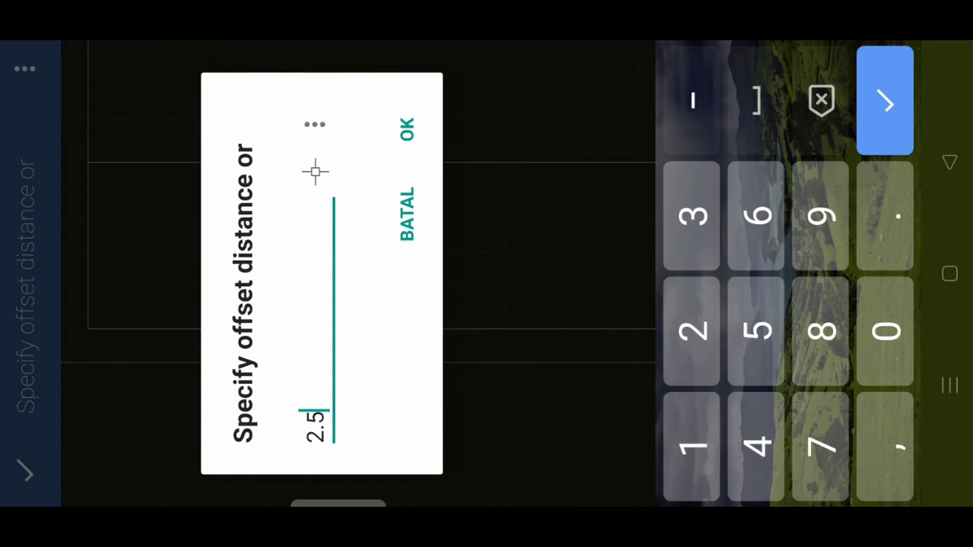
left_click(406, 129)
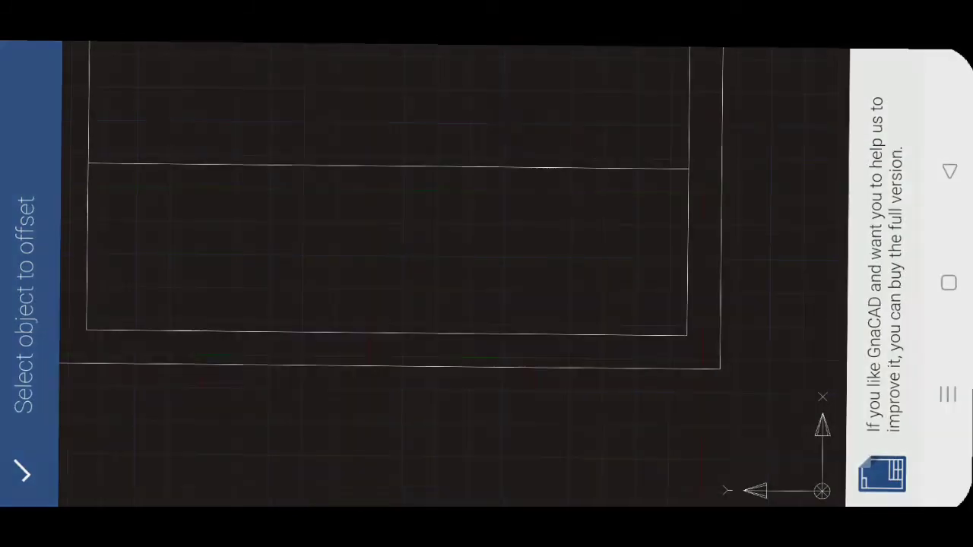
Offset the door's middle line 2.5 mm to its right and left sides.
scroll(495, 296, "up", 2)
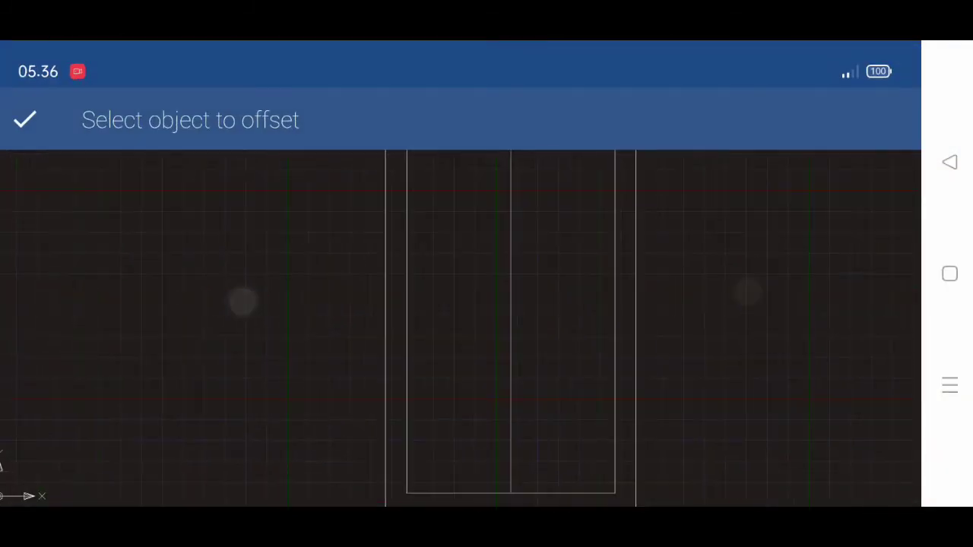
left_click(509, 320)
left_click(560, 279)
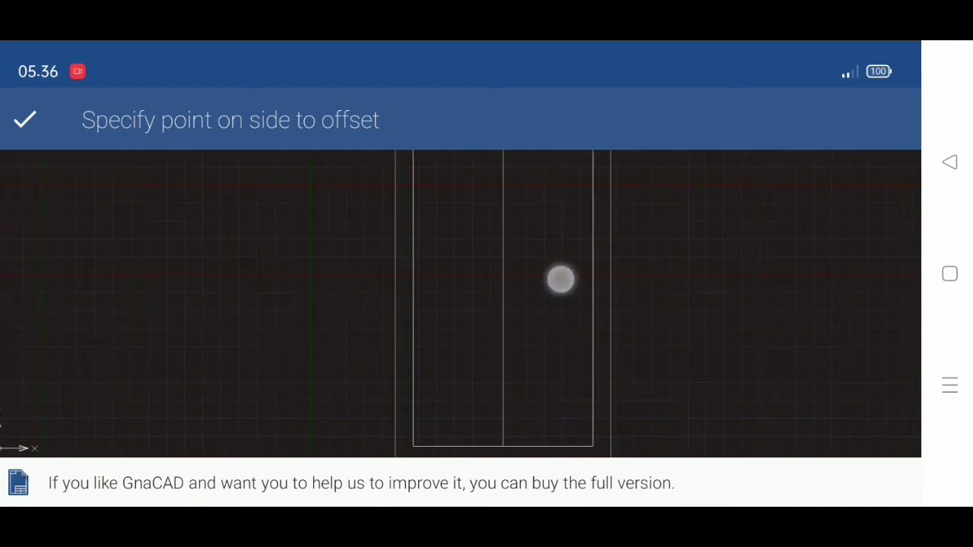
scroll(495, 281, "up", 2)
left_click(526, 305)
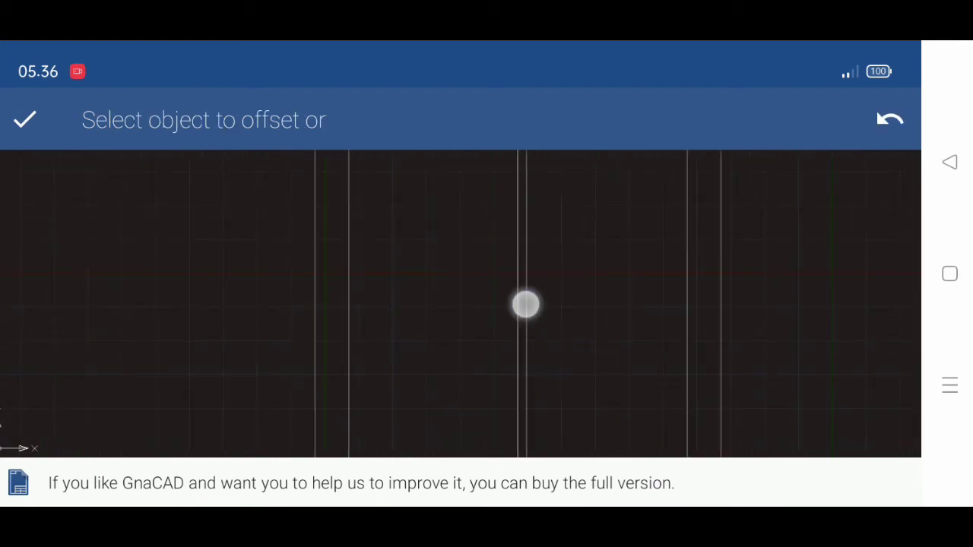
left_click(485, 306)
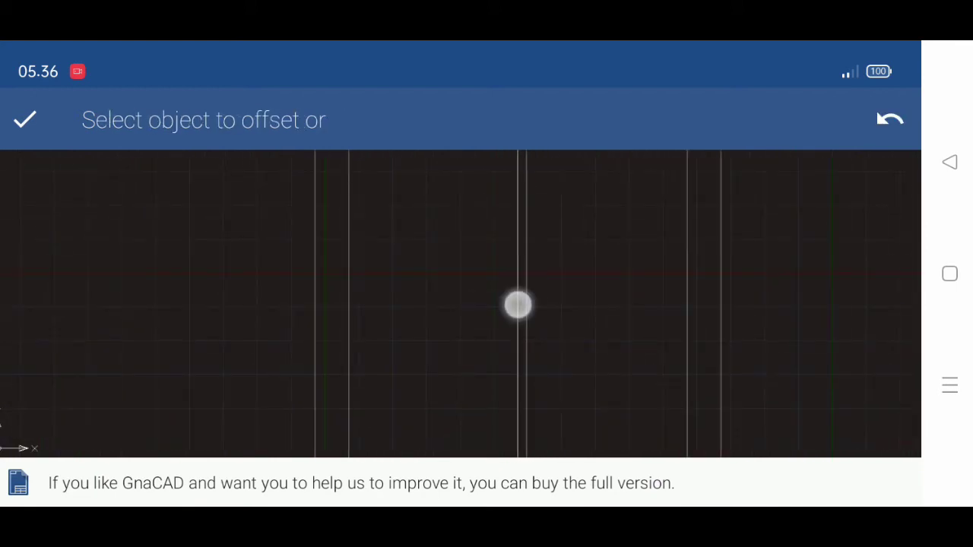
scroll(495, 309, "up", 3)
left_click(533, 310)
left_click(513, 312)
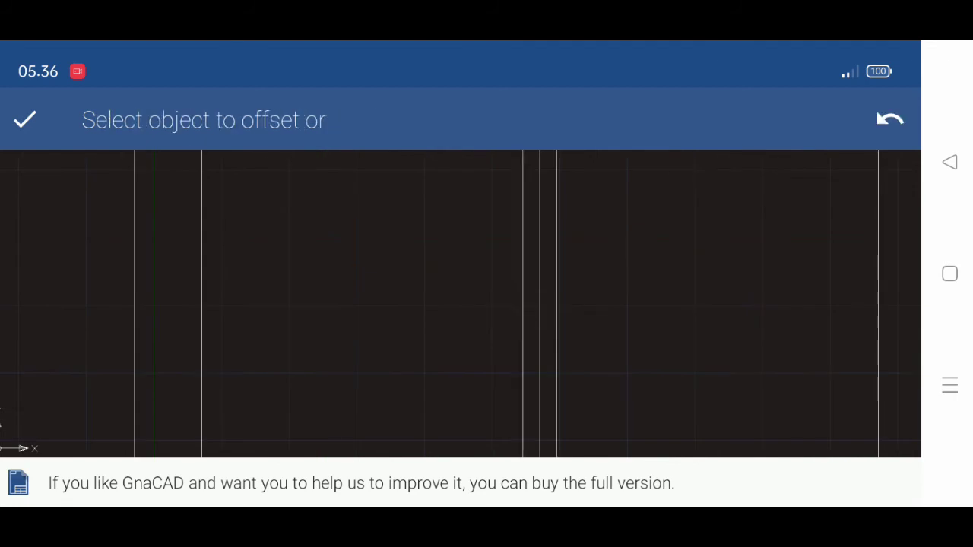
scroll(456, 289, "down", 2)
left_click(18, 120)
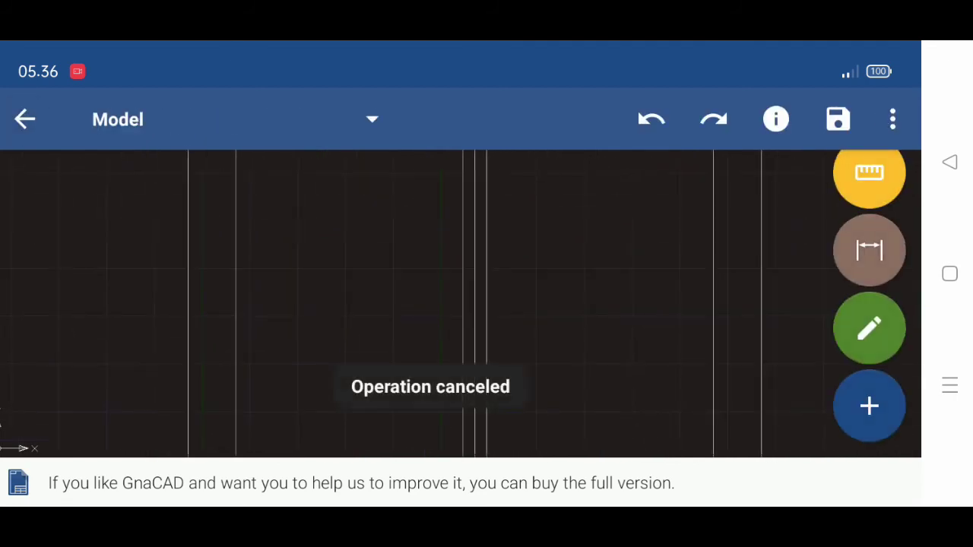
Delete the two lines beside the door's centre line.
left_click(498, 282)
left_click(444, 308)
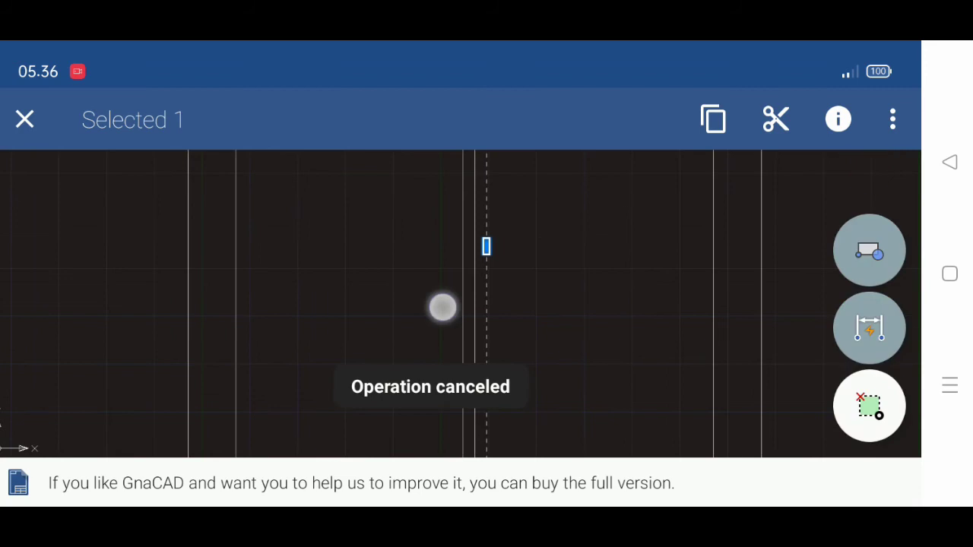
left_click(892, 120)
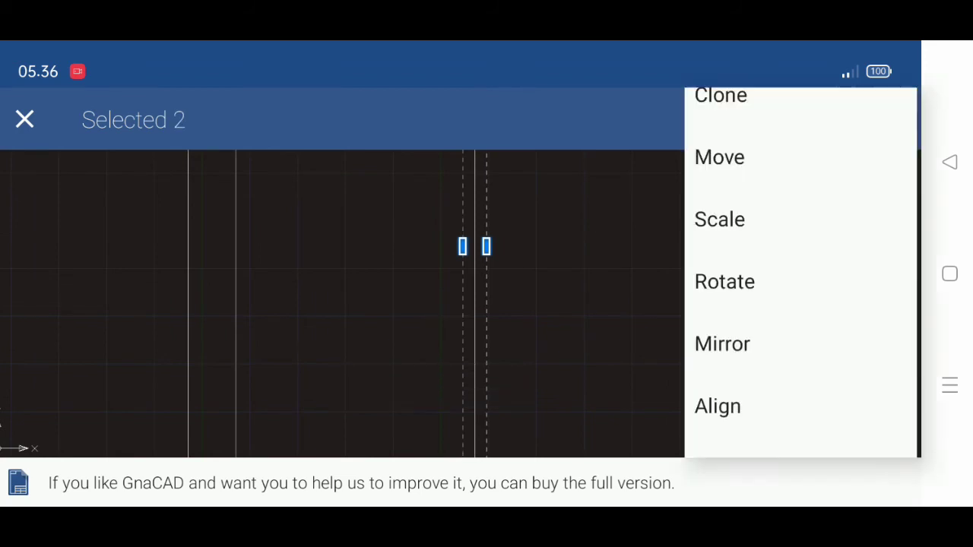
scroll(790, 304, "down", 2)
left_click(795, 465)
scroll(414, 335, "down", 2)
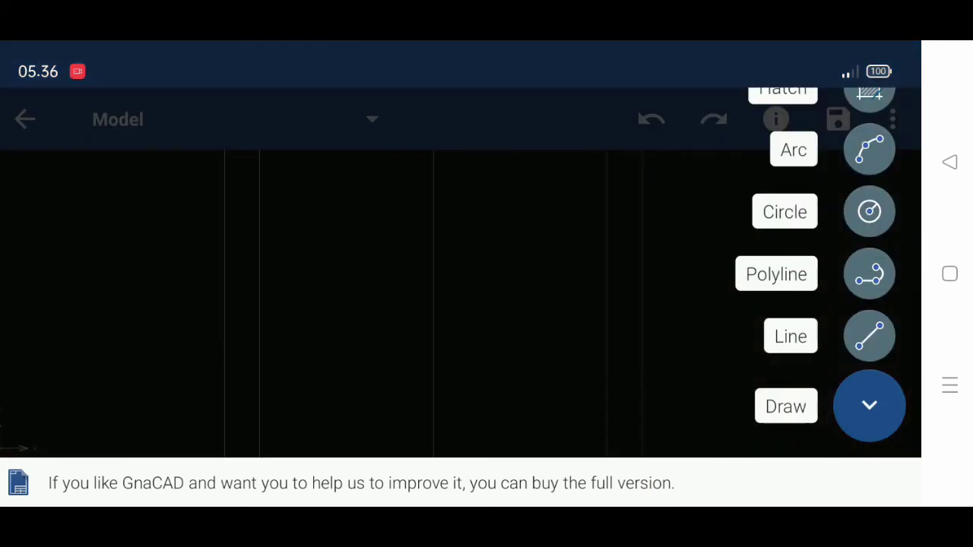
Restart Modify > Offset, keeping the current offset distance.
left_click(871, 406)
left_click(869, 328)
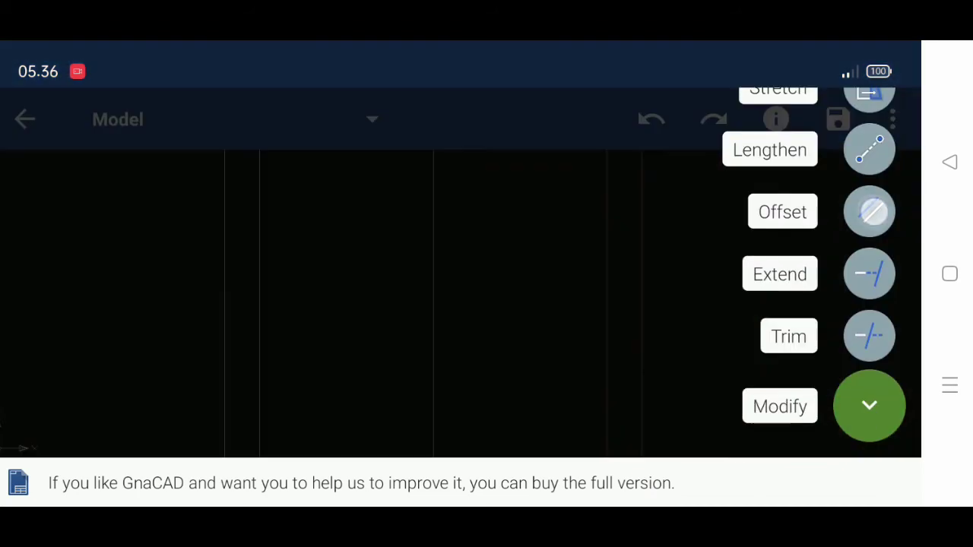
left_click(870, 212)
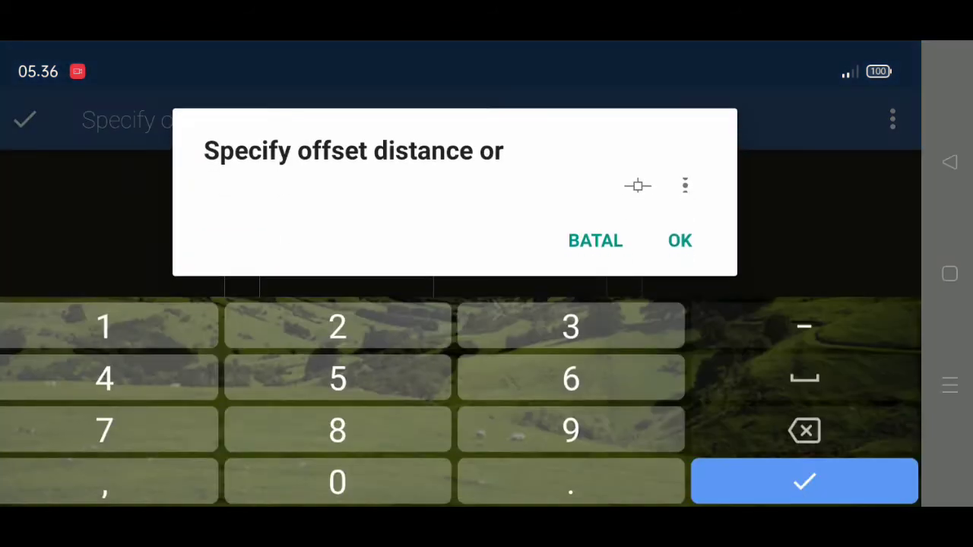
left_click(690, 245)
Offset the centre line again to its right and left sides.
scroll(494, 281, "up", 2)
scroll(494, 281, "up", 3)
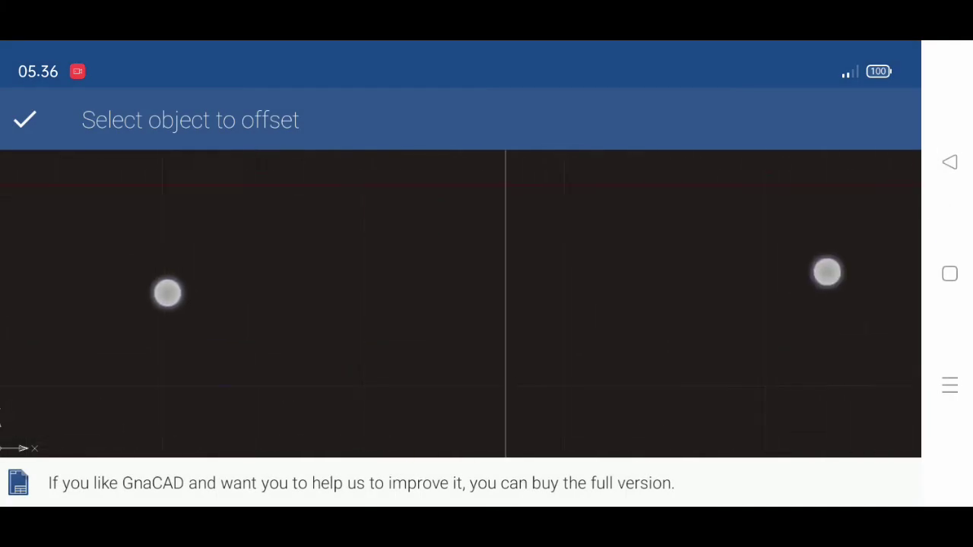
left_click(515, 321)
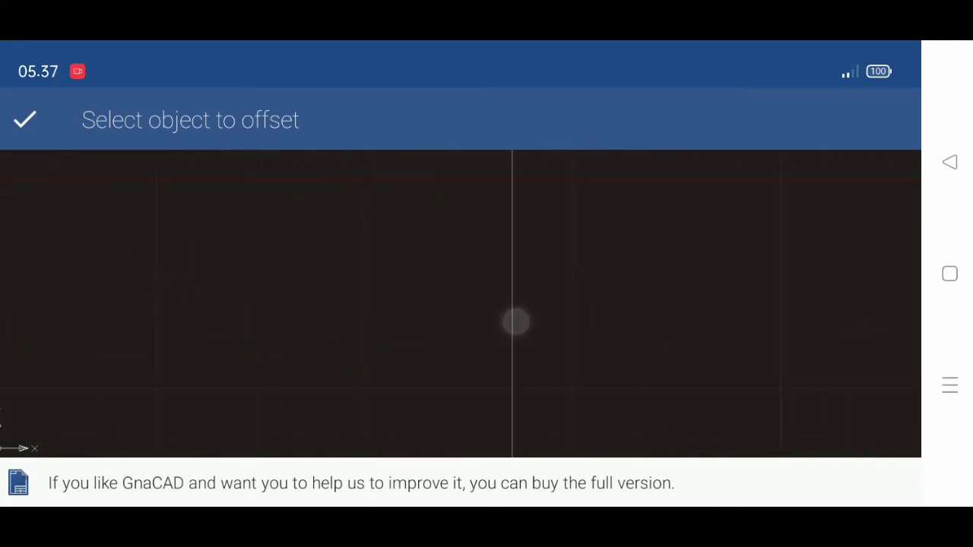
left_click(515, 321)
left_click(616, 301)
left_click(511, 311)
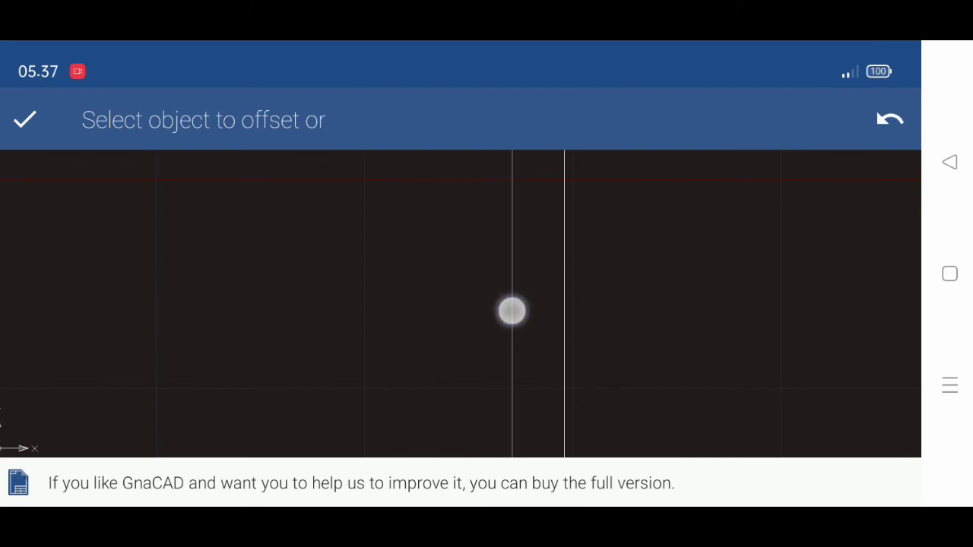
left_click(447, 311)
scroll(456, 304, "down", 3)
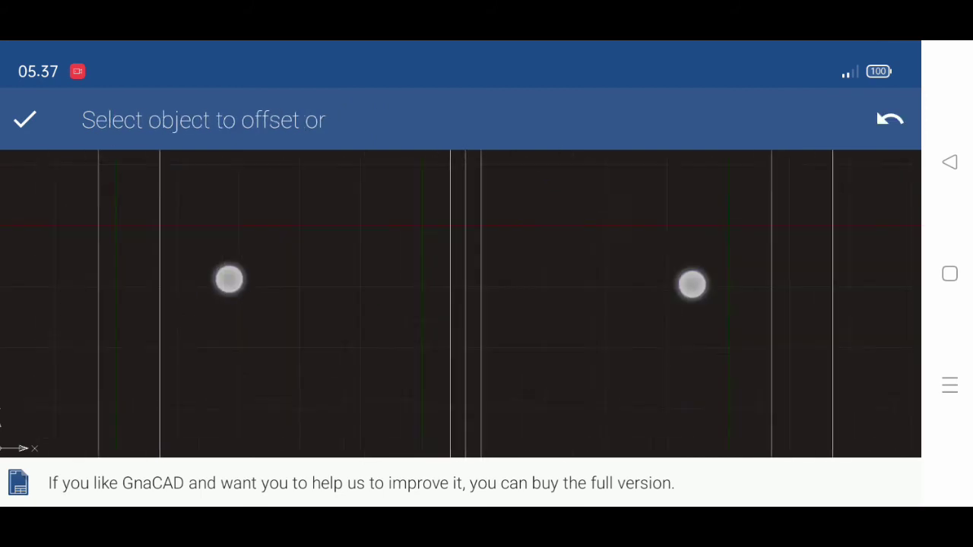
scroll(458, 306, "down", 3)
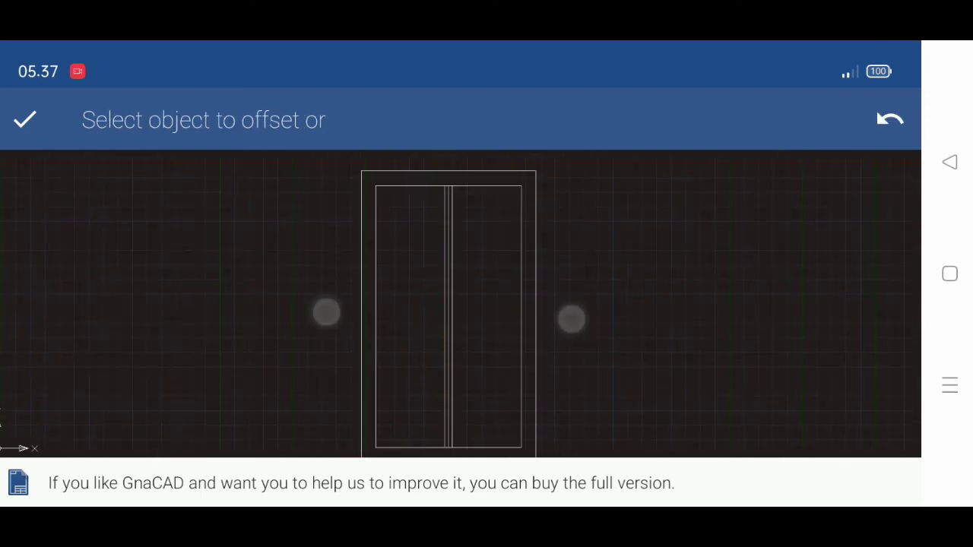
left_click(24, 120)
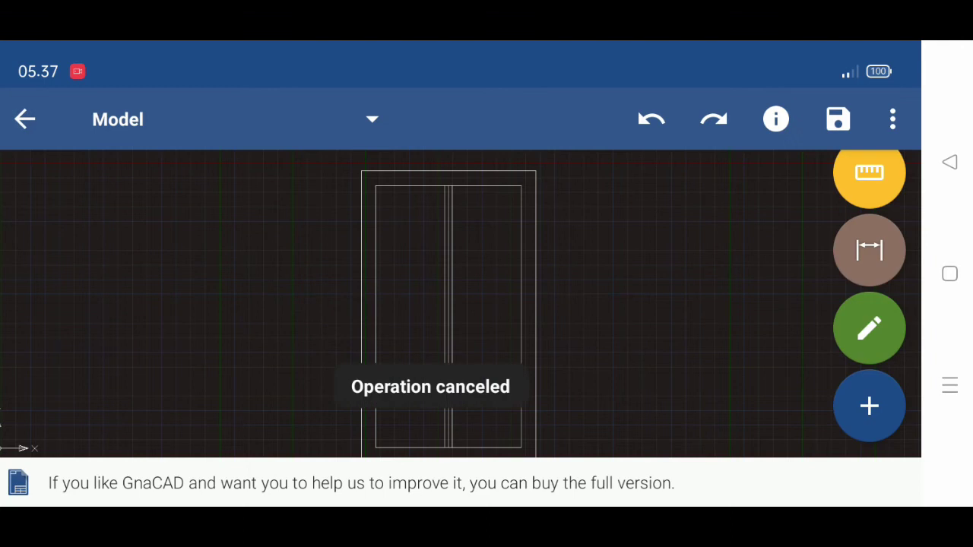
Draw a 120 mm horizontal line between the midpoints of the door's left and right edges.
left_click(872, 409)
left_click(868, 405)
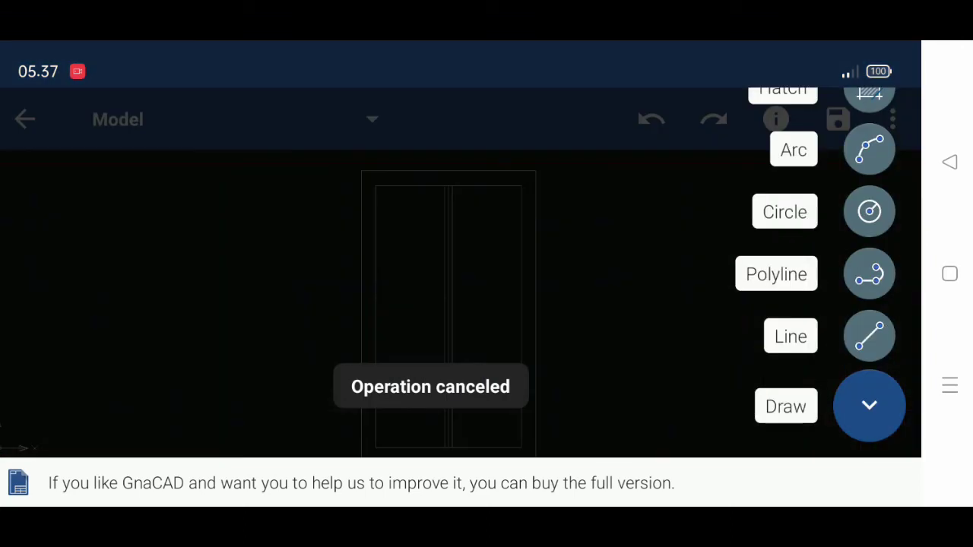
left_click(868, 336)
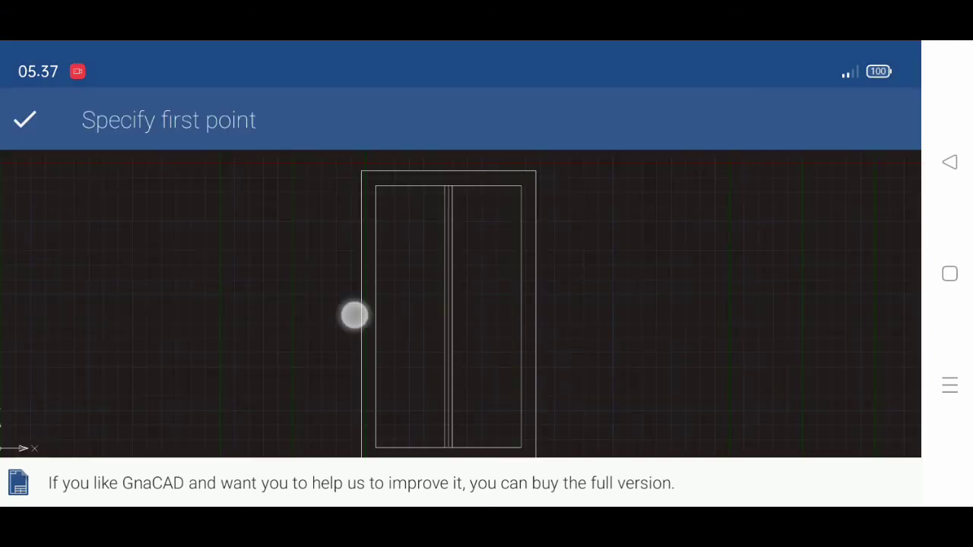
left_click(354, 315)
left_click(536, 316)
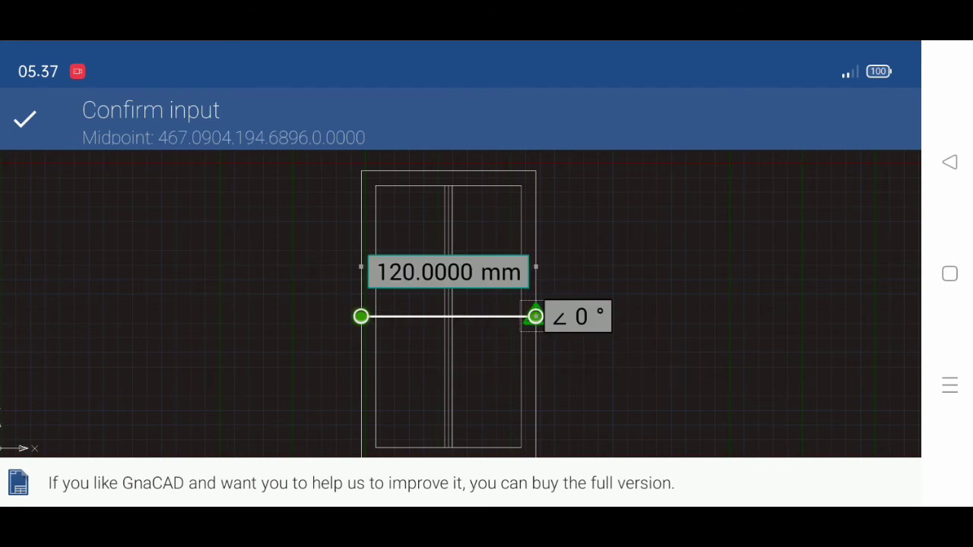
left_click(14, 125)
left_click(28, 124)
Draw a Center, Diameter circle on the middle line with diameter 2.
left_click(869, 405)
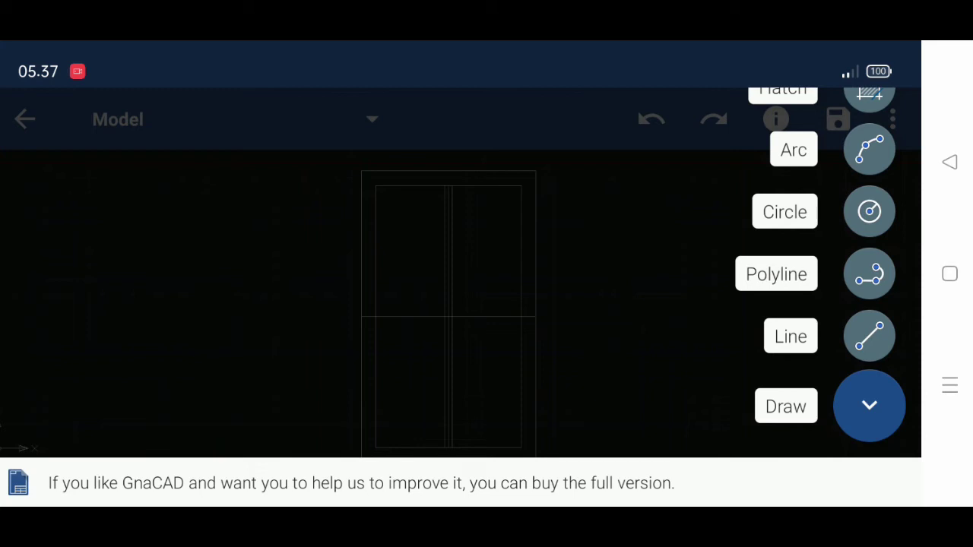
left_click(869, 211)
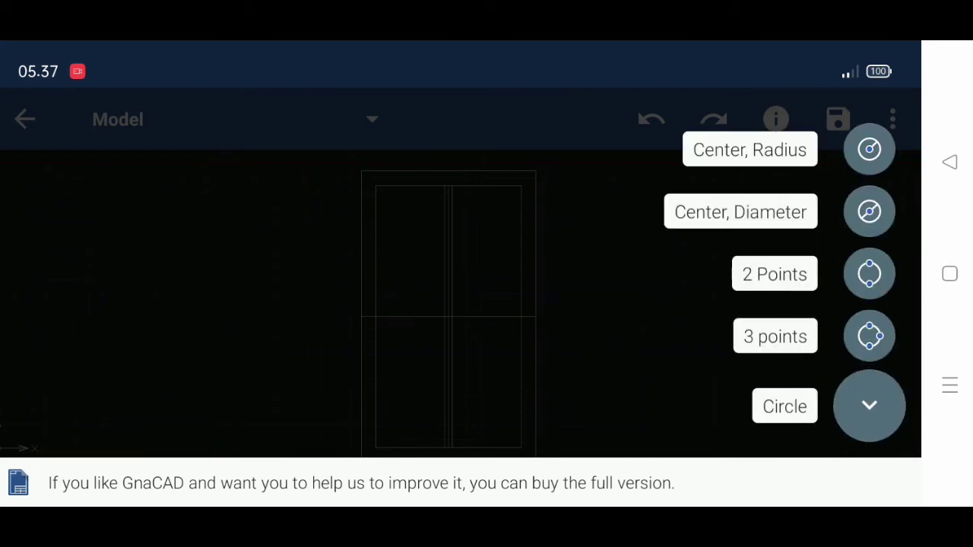
left_click(869, 212)
scroll(469, 300, "up", 3)
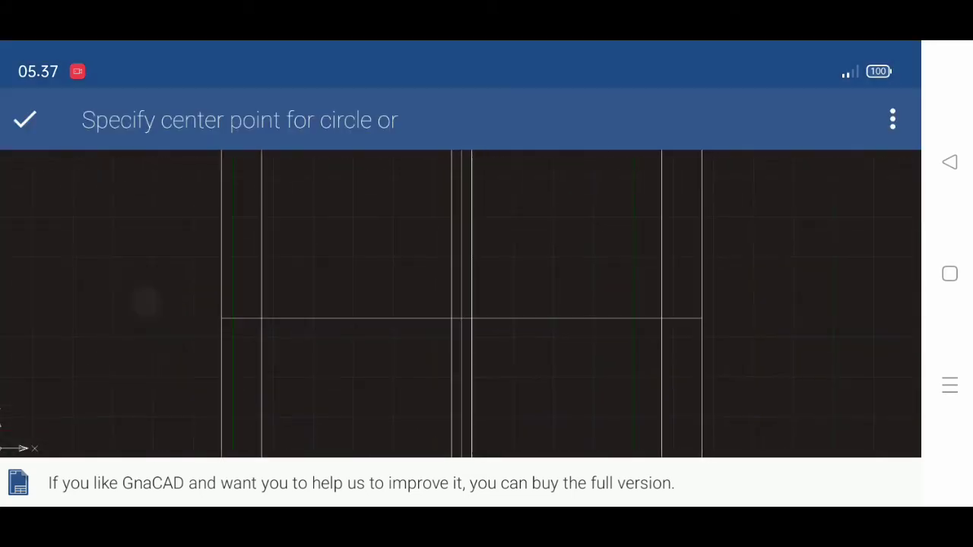
scroll(469, 301, "up", 5)
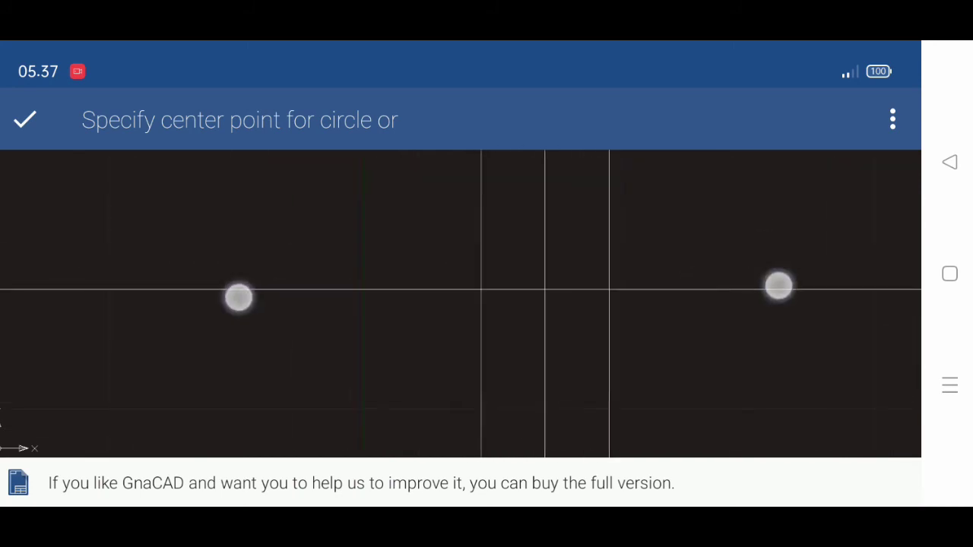
left_click(618, 319)
left_click(738, 243)
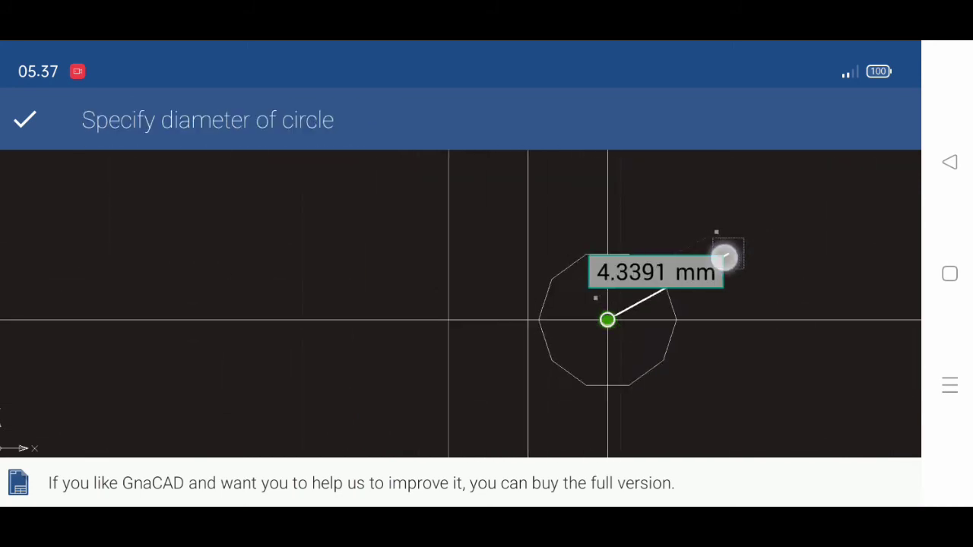
left_click_drag(723, 257, 668, 290)
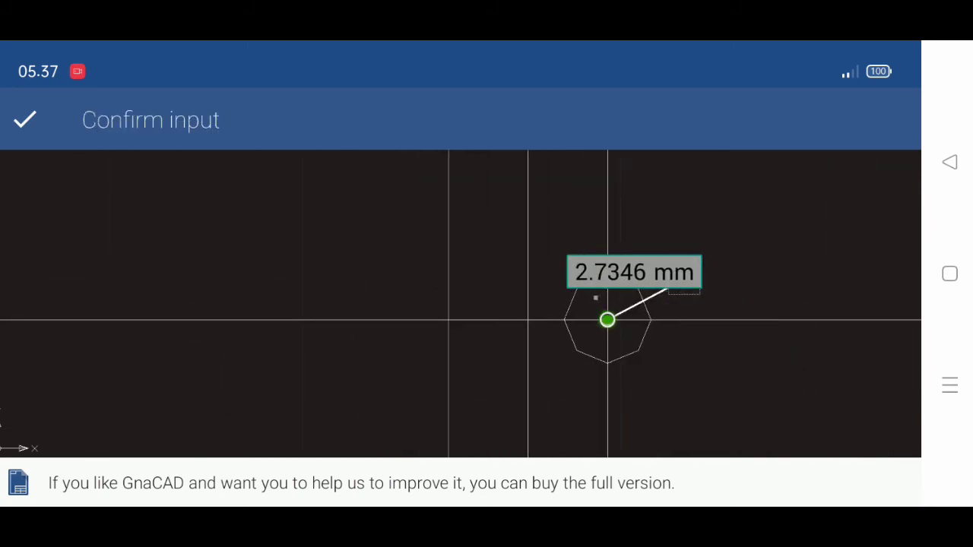
left_click(626, 281)
left_click(316, 329)
left_click(794, 482)
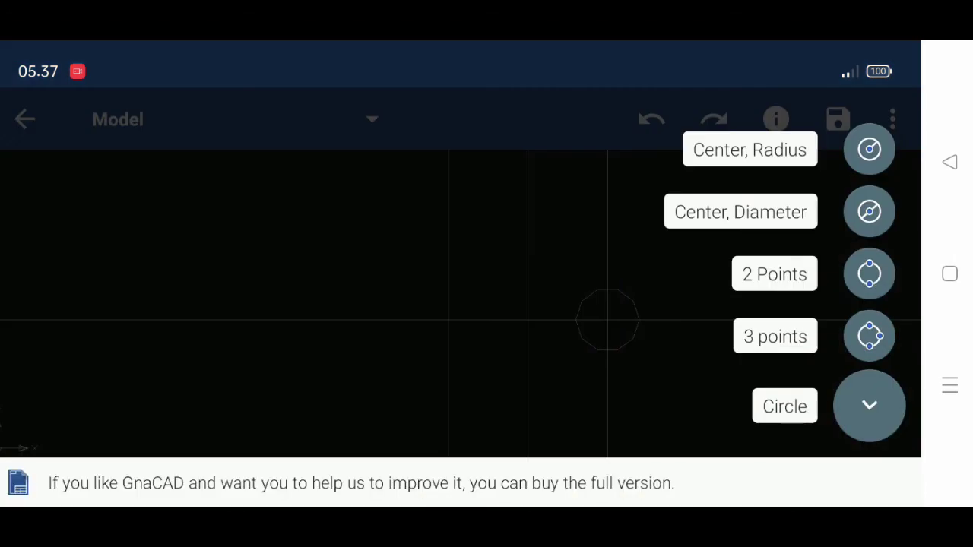
left_click(869, 405)
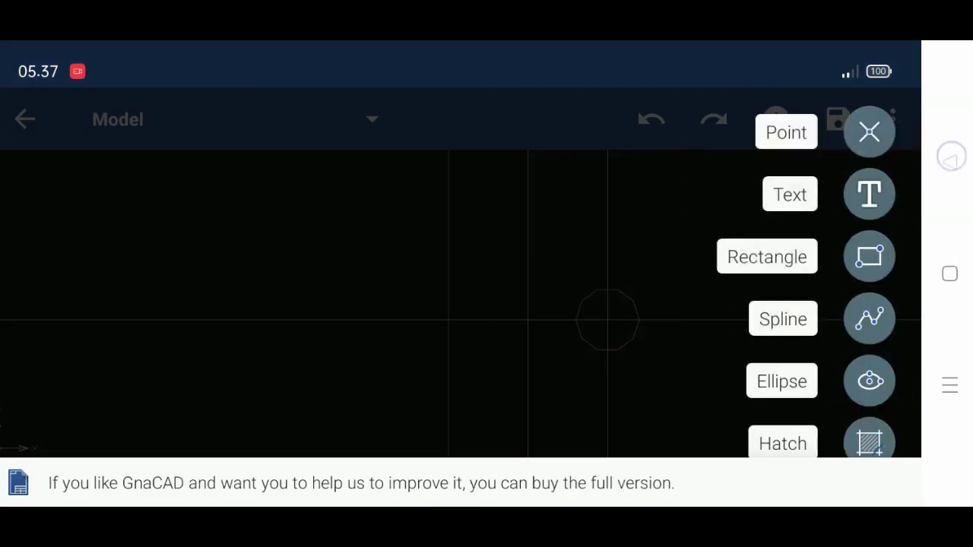
Clone the small circle from its centre, placing the copy 5 mm away at 180°.
left_click(868, 130)
left_click(637, 293)
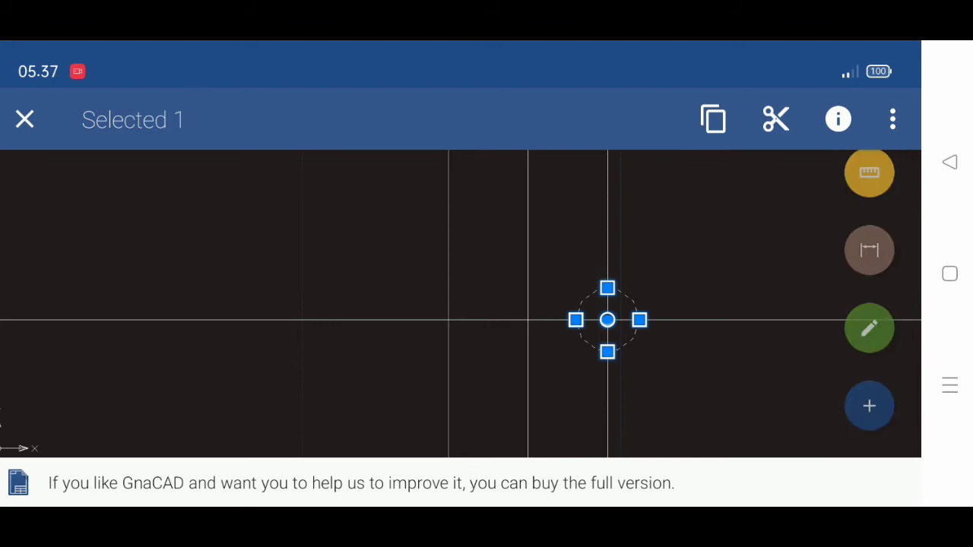
left_click(893, 119)
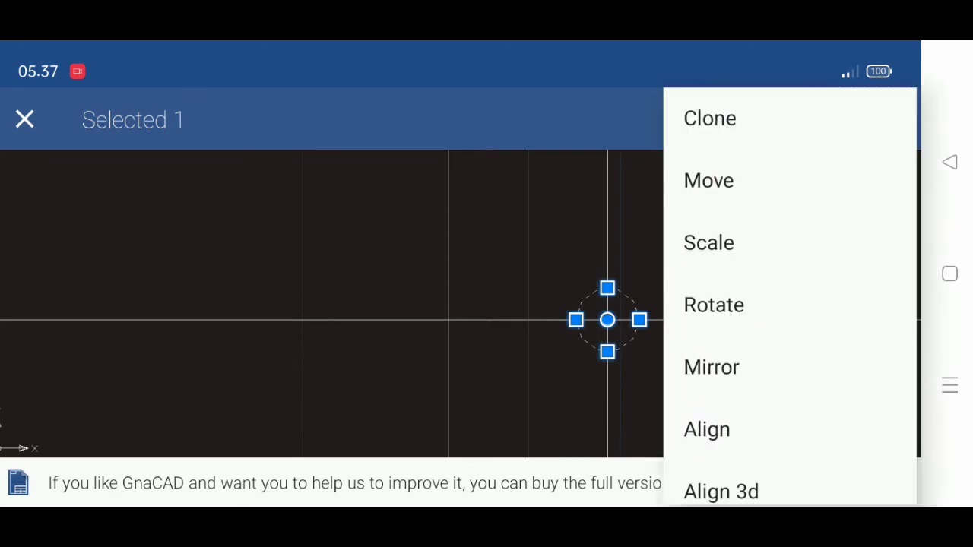
left_click(731, 117)
left_click(607, 320)
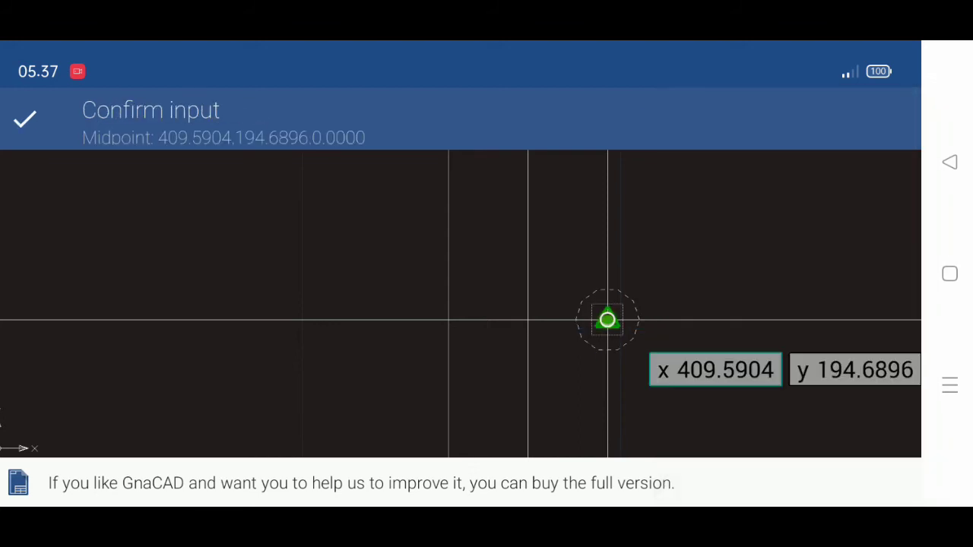
left_click(440, 324)
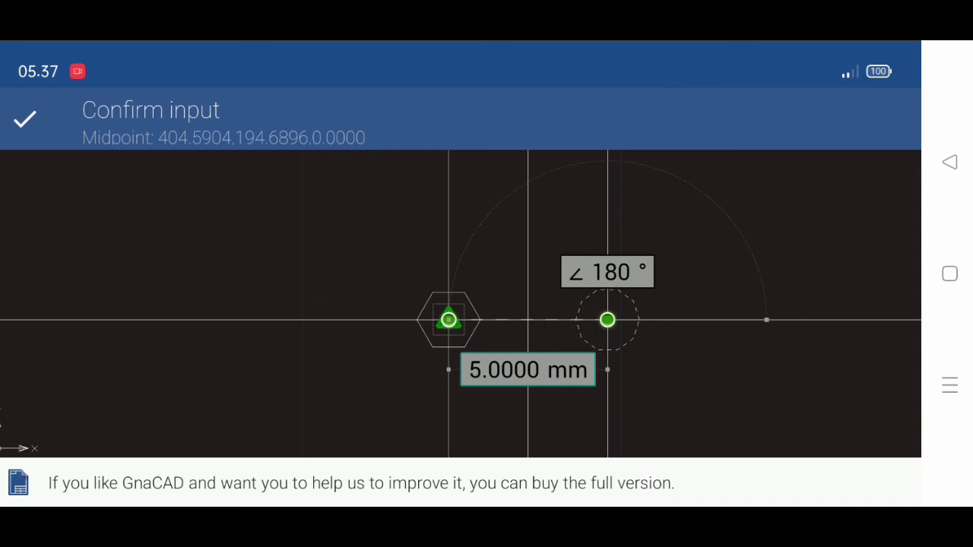
left_click(25, 122)
left_click(25, 122)
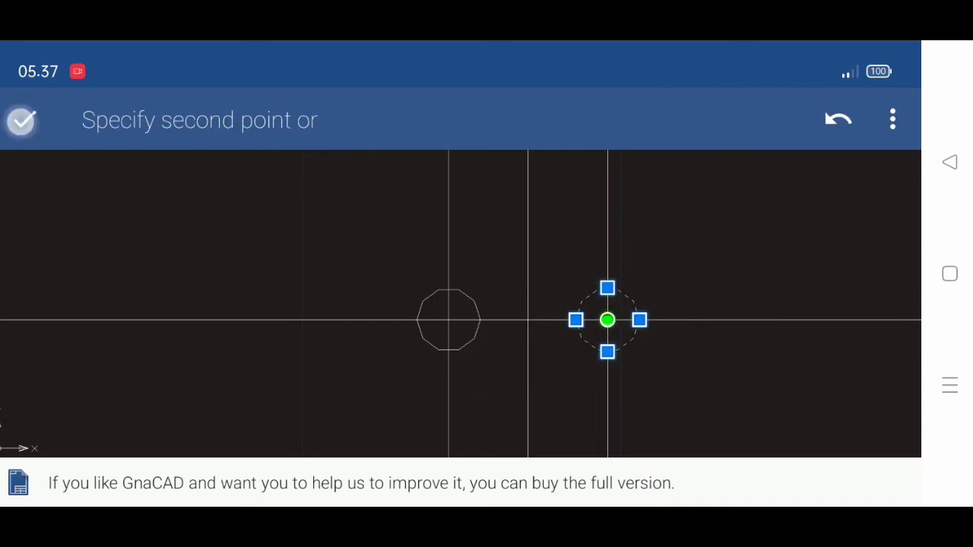
scroll(456, 285, "down", 2)
Delete the horizontal line across the door's middle using the overflow menu.
scroll(456, 285, "down", 3)
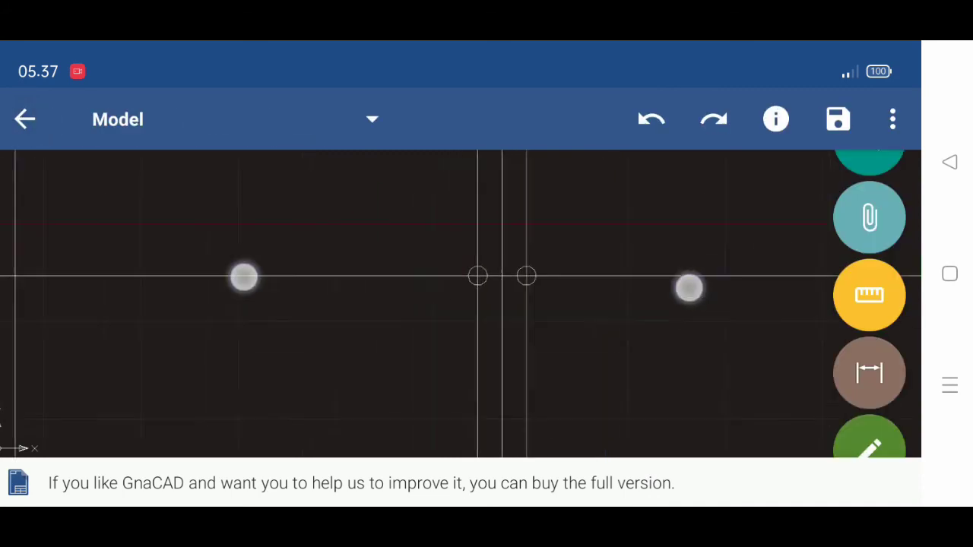
scroll(456, 285, "down", 3)
scroll(456, 285, "down", 2)
scroll(456, 285, "down", 3)
scroll(456, 285, "down", 2)
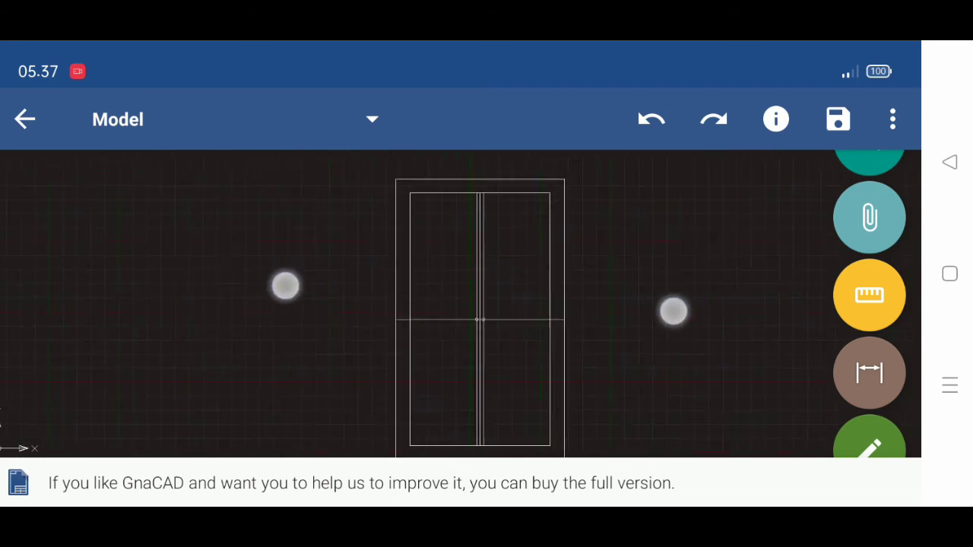
scroll(505, 286, "up", 1)
scroll(506, 285, "up", 2)
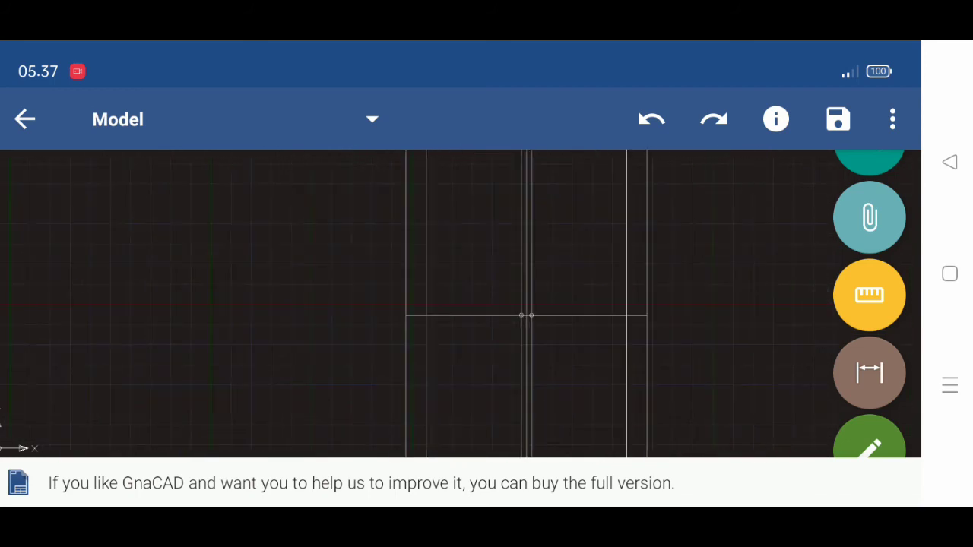
left_click(892, 120)
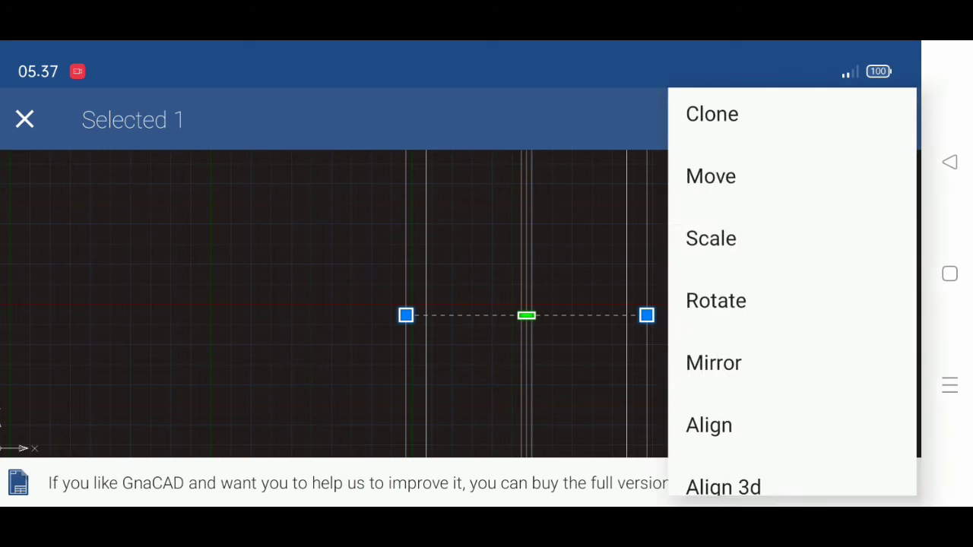
scroll(789, 297, "down", 2)
left_click(774, 472)
scroll(448, 289, "down", 3)
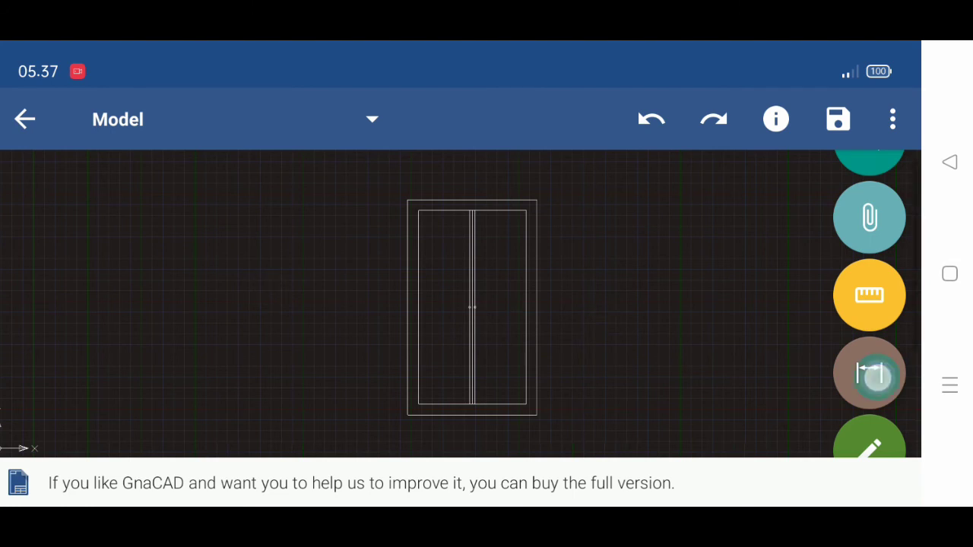
Add a linear dimension of 120 across the top of the door frame.
left_click(877, 376)
left_click(870, 274)
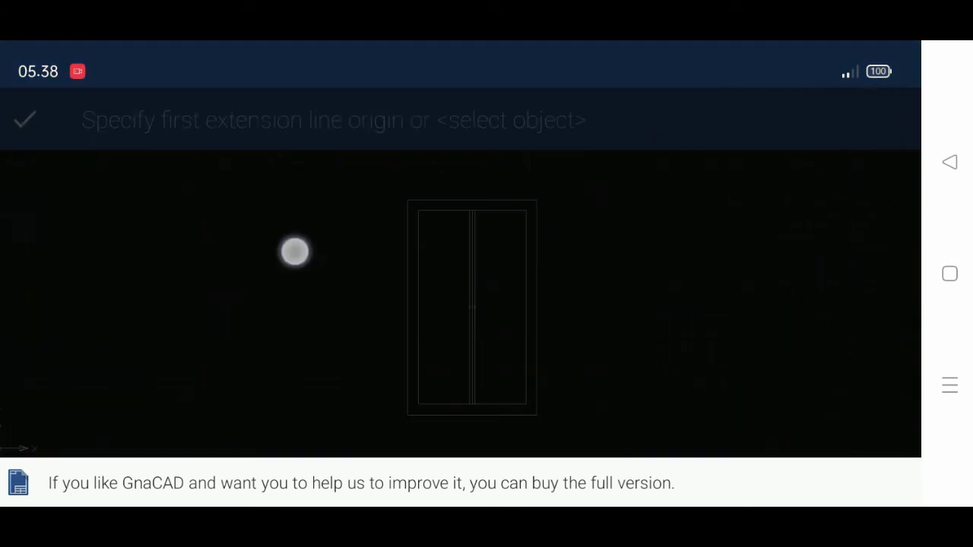
scroll(532, 319, "up", 3)
scroll(545, 310, "up", 1)
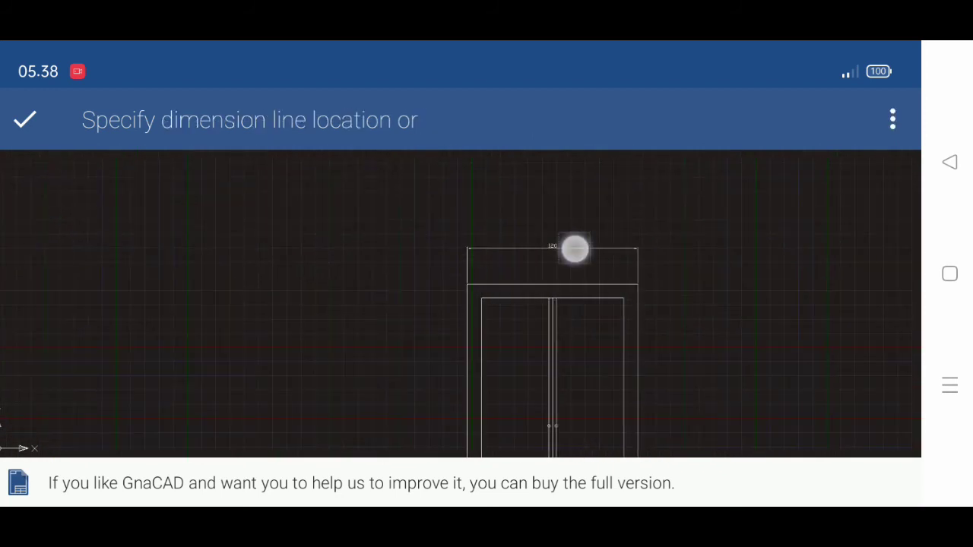
left_click(574, 262)
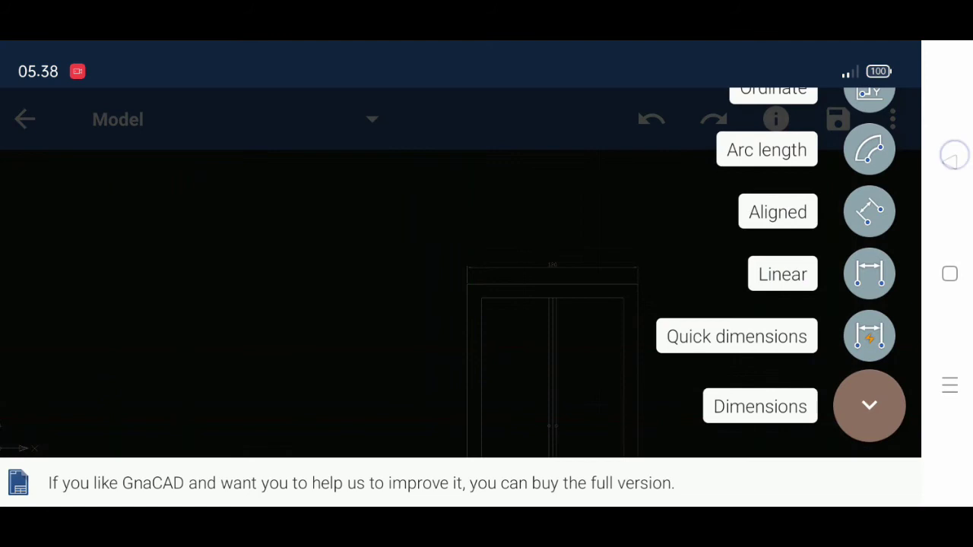
scroll(490, 235, "up", 3)
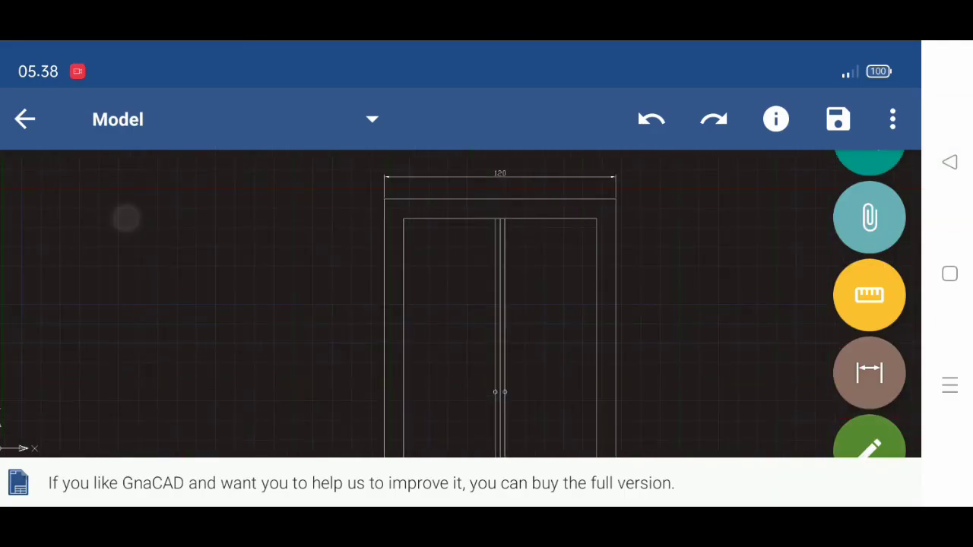
left_click_drag(884, 381, 884, 259)
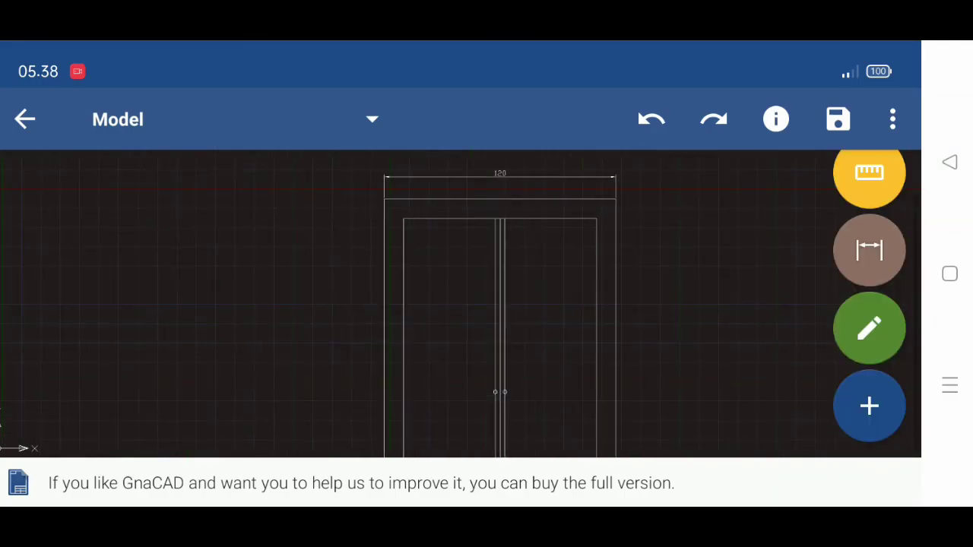
Add a linear dimension of 200 along the door's right side.
left_click(869, 250)
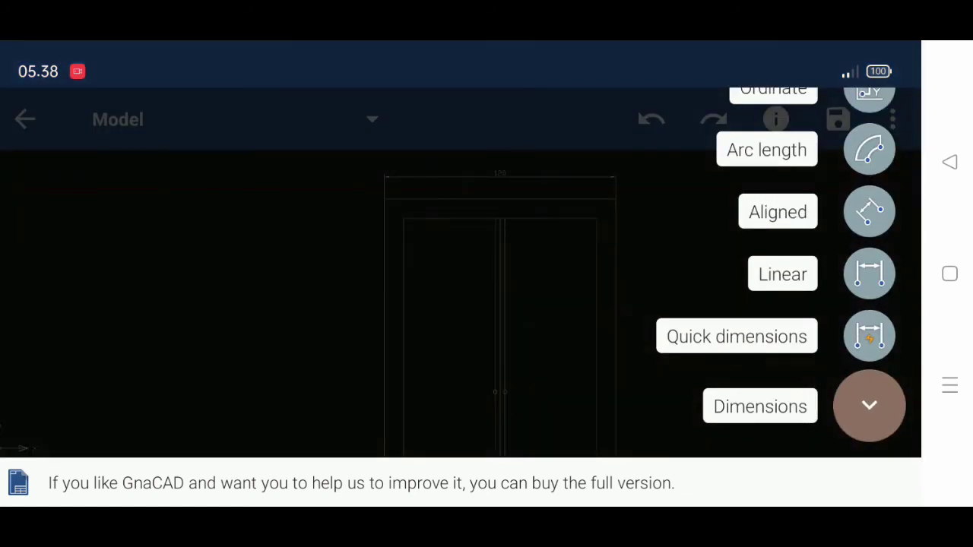
left_click(869, 274)
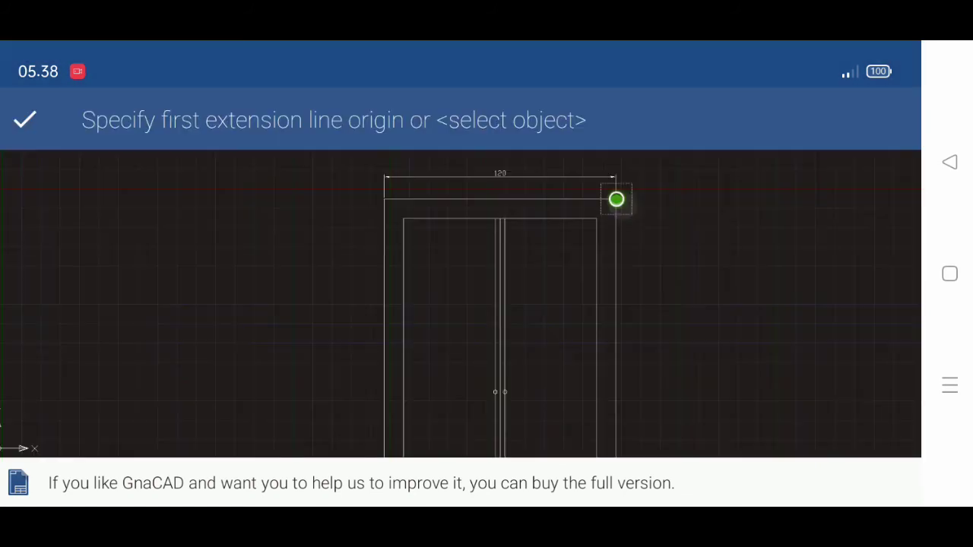
left_click(221, 328)
scroll(502, 304, "down", 2)
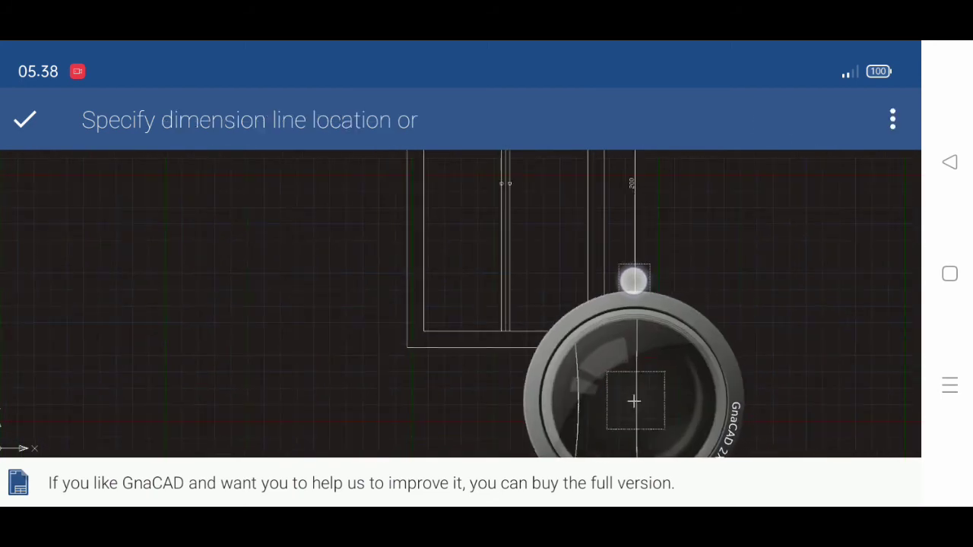
left_click_drag(692, 287, 631, 278)
scroll(480, 323, "up", 2)
scroll(460, 337, "up", 2)
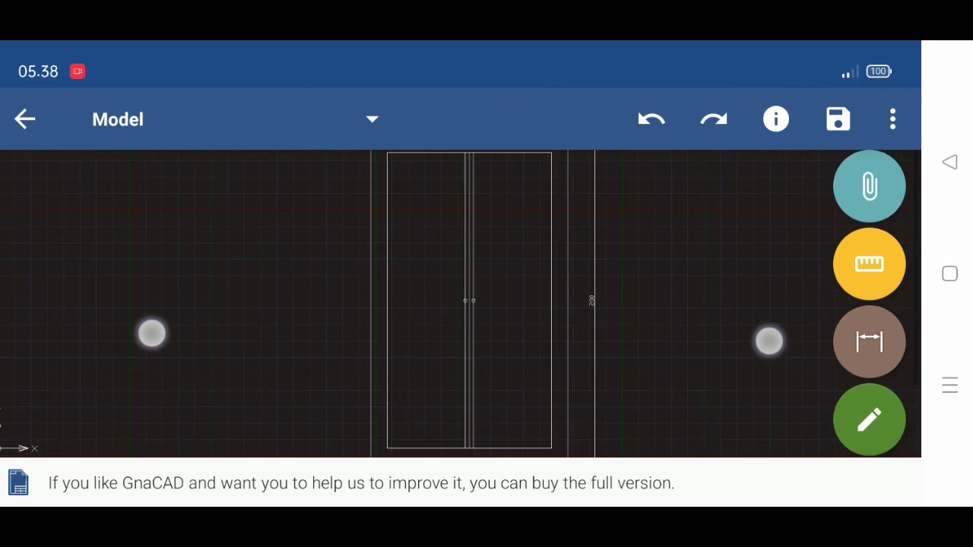
scroll(469, 270, "up", 2)
scroll(456, 304, "down", 2)
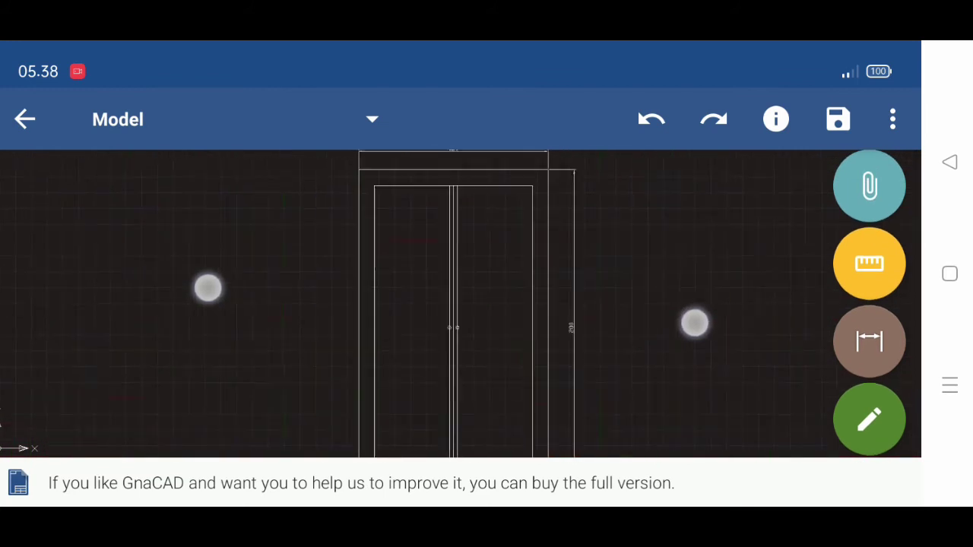
scroll(460, 292, "down", 2)
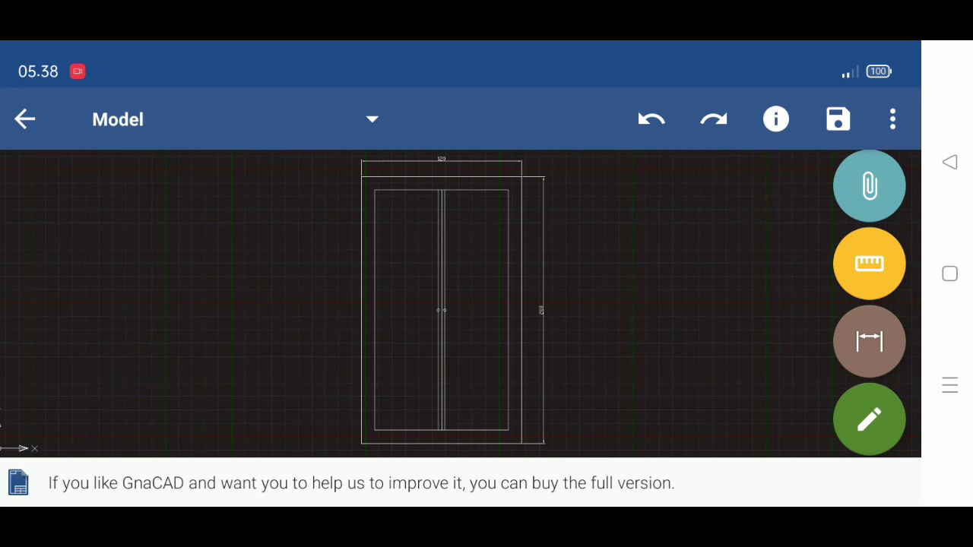
scroll(508, 281, "up", 2)
scroll(496, 316, "down", 2)
scroll(477, 304, "down", 1)
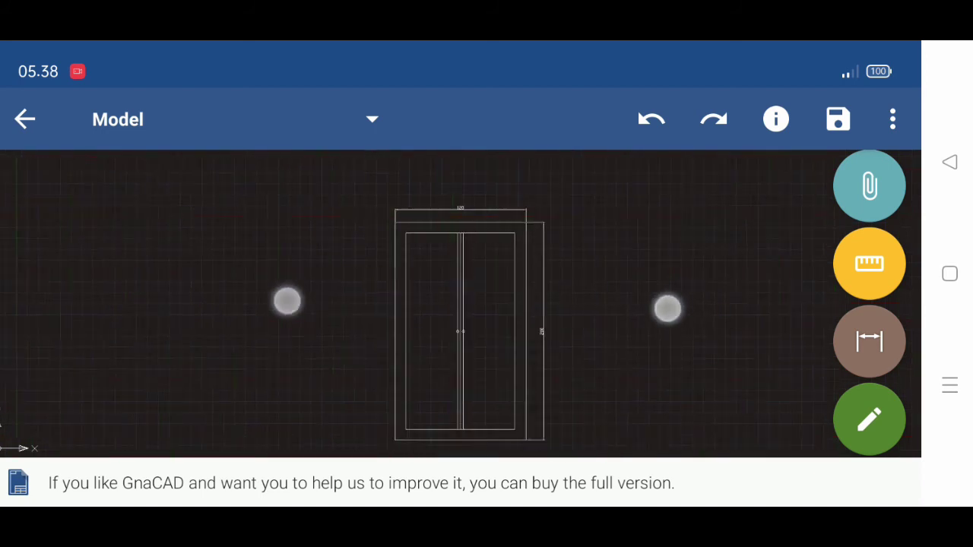
Clone the whole dimensioned door from its corner 206.6917 mm to the right at 0°.
left_click(291, 193)
left_click_drag(628, 180, 652, 445)
left_click(893, 120)
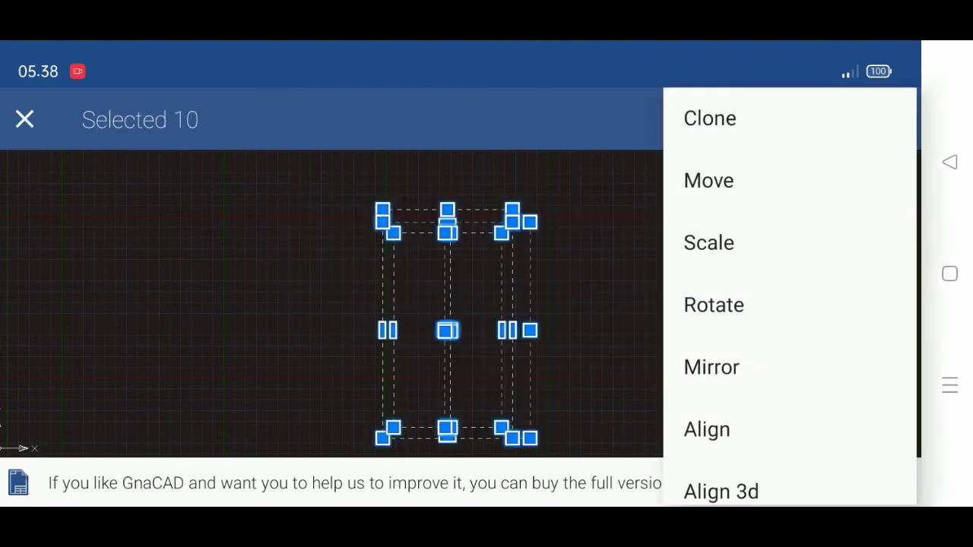
left_click(707, 118)
scroll(521, 233, "up", 1)
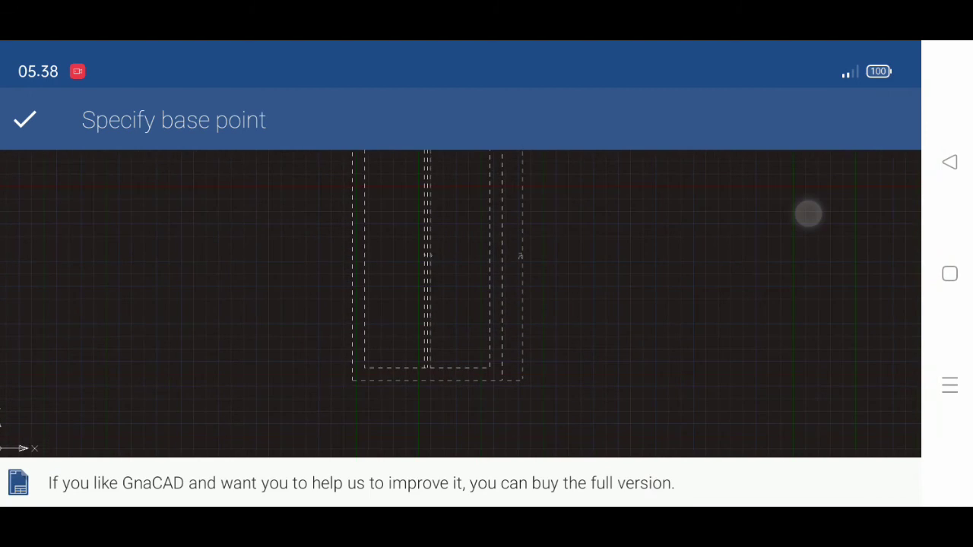
left_click(343, 379)
left_click_drag(729, 378, 610, 381)
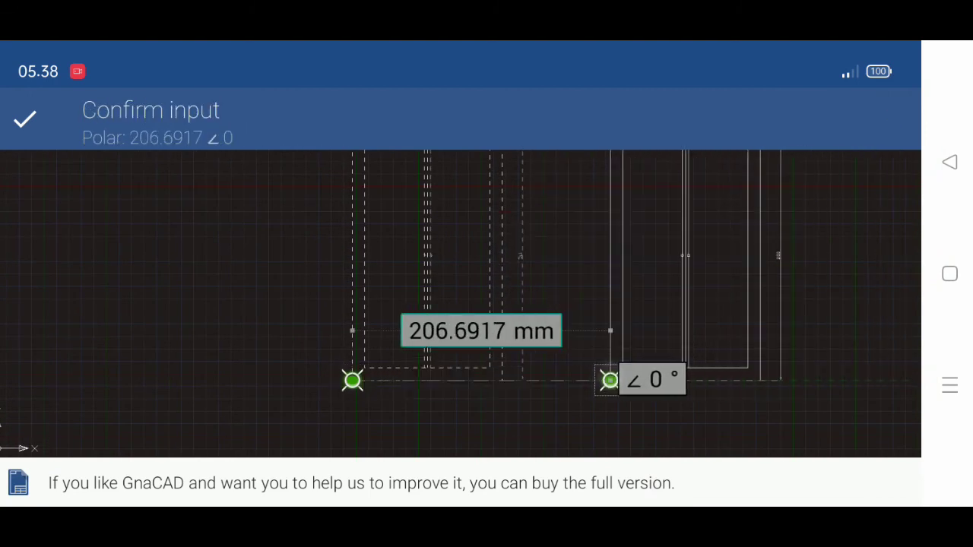
left_click(25, 118)
left_click(25, 119)
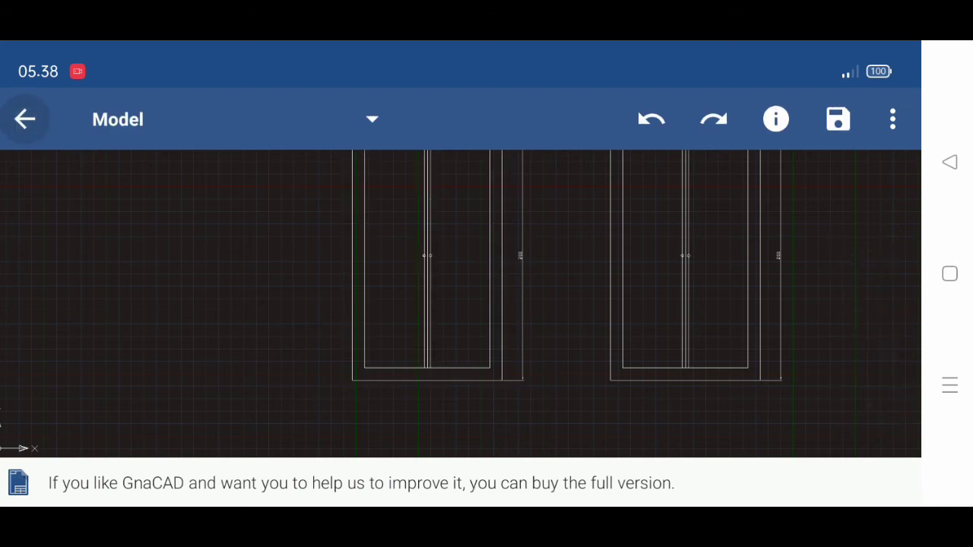
scroll(460, 312, "up", 5)
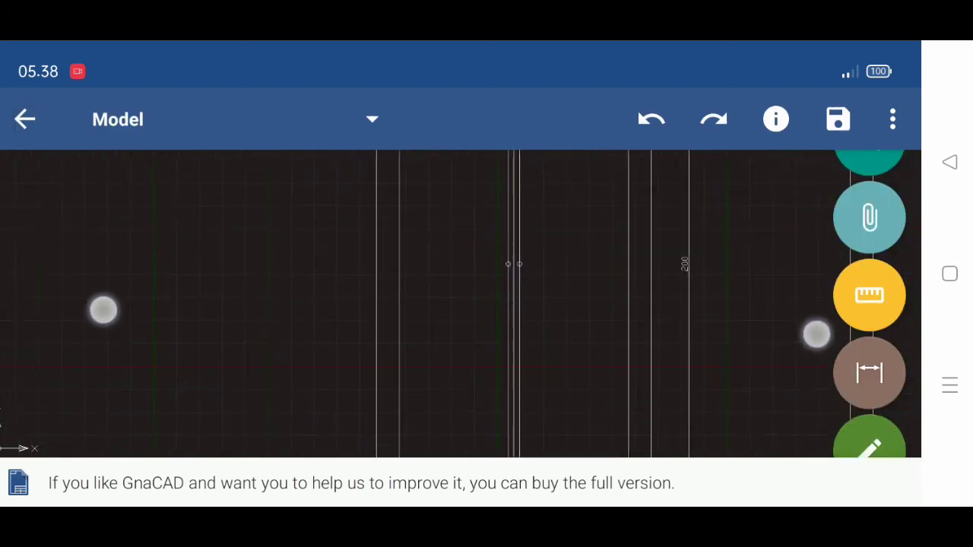
Choose Color 34 as the current colour in the Defaults properties panel.
scroll(460, 322, "up", 1)
left_click(776, 120)
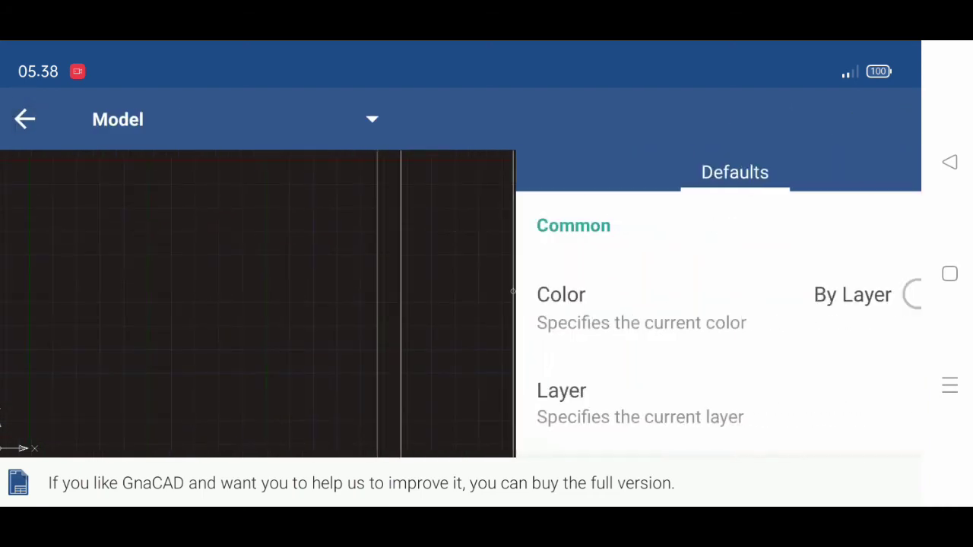
left_click(798, 304)
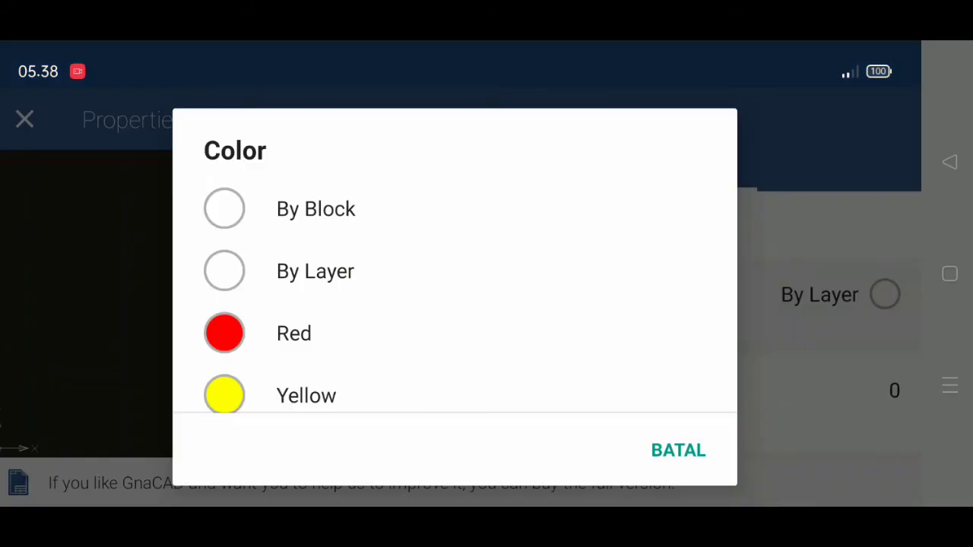
scroll(456, 304, "down", 10)
left_click(318, 317)
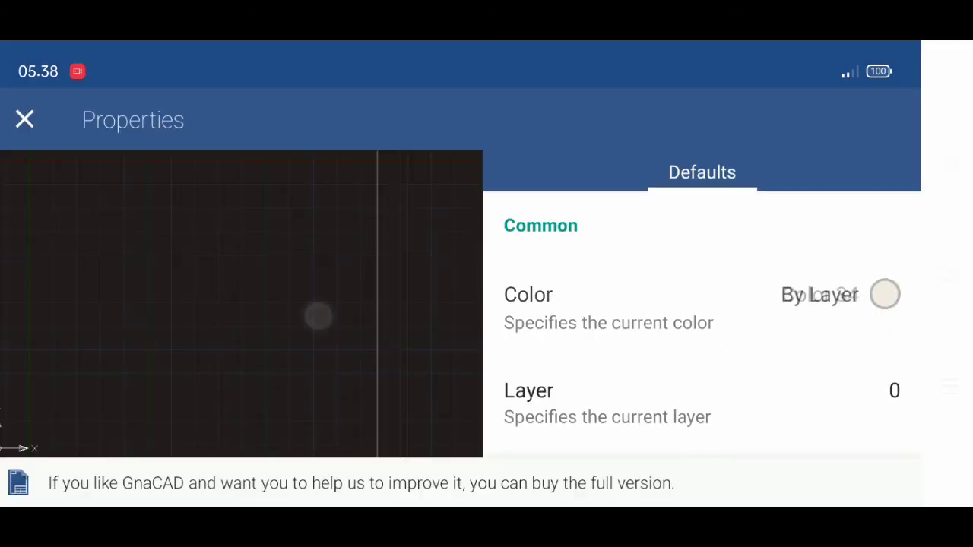
left_click(950, 162)
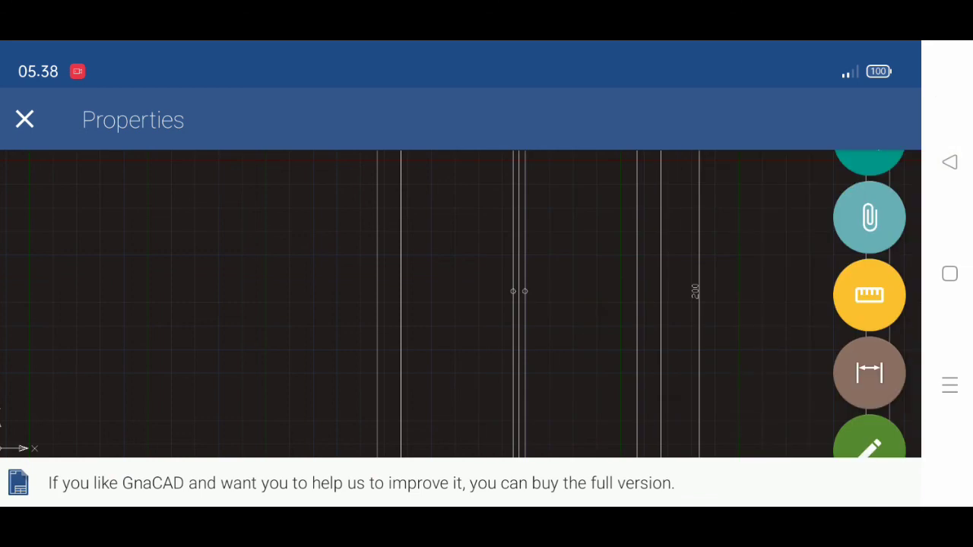
scroll(443, 304, "down", 3)
left_click_drag(910, 271, 910, 149)
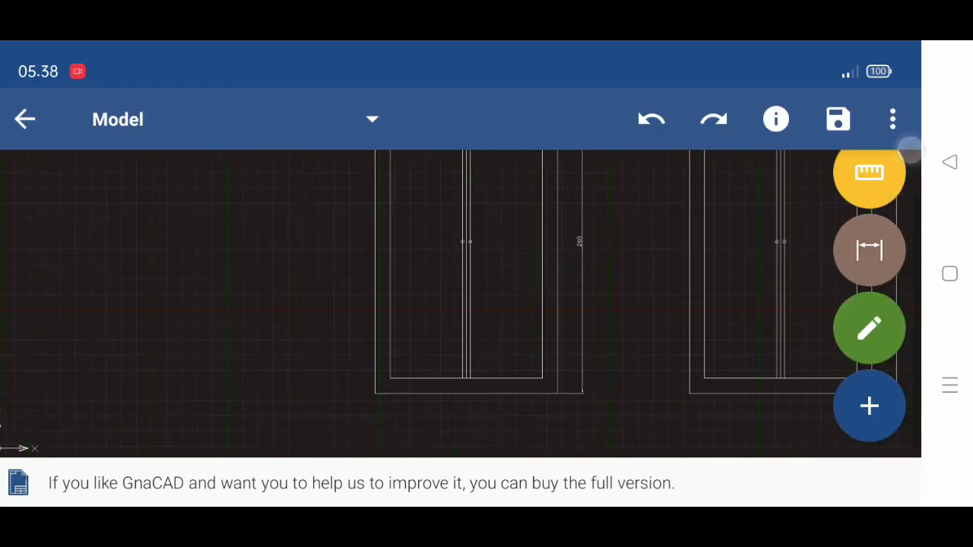
Start a SOLID hatch and fill the first frame region of the left door.
left_click(869, 406)
left_click_drag(849, 221, 849, 415)
left_click(782, 283)
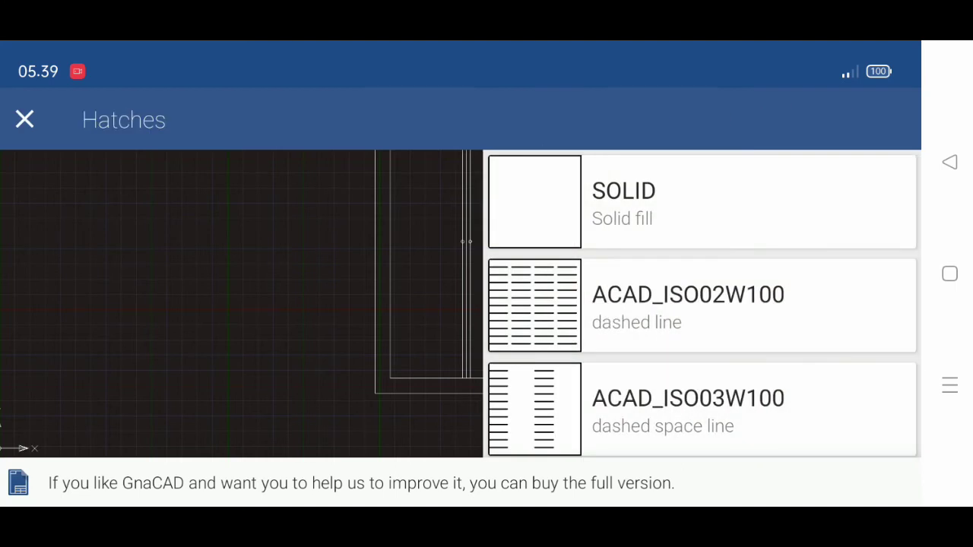
left_click(620, 201)
scroll(517, 266, "up", 5)
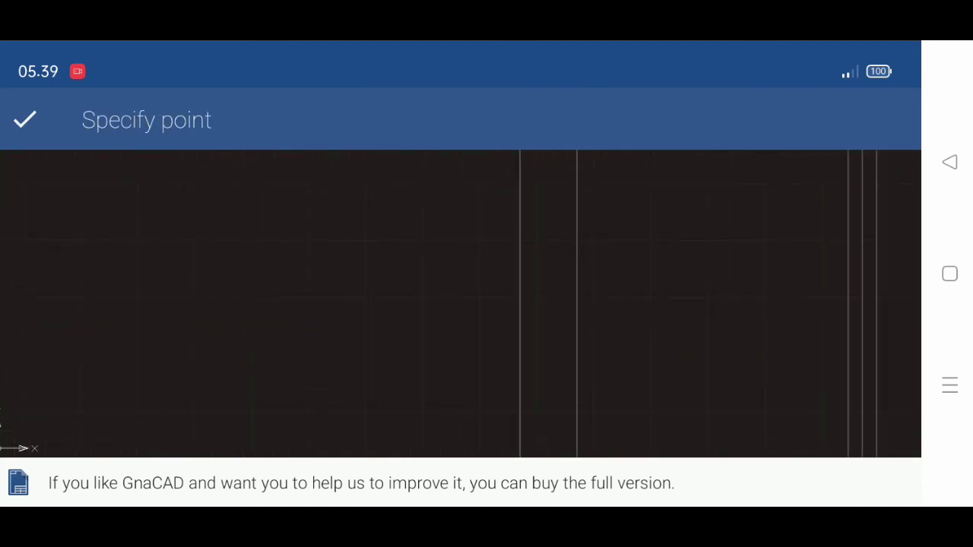
left_click(549, 305)
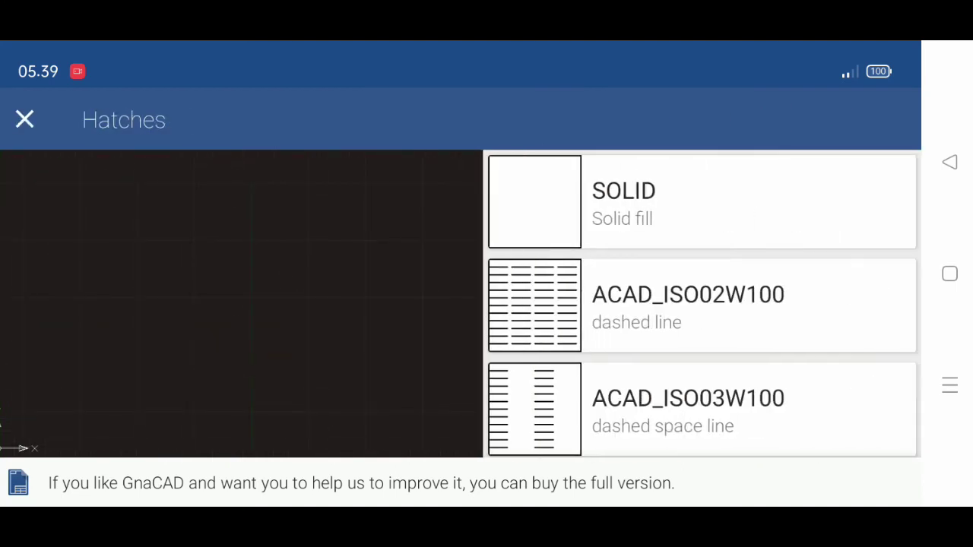
Fill the remaining two frame strips with SOLID orange hatch and finish.
left_click(552, 197)
scroll(471, 274, "down", 3)
scroll(509, 221, "up", 5)
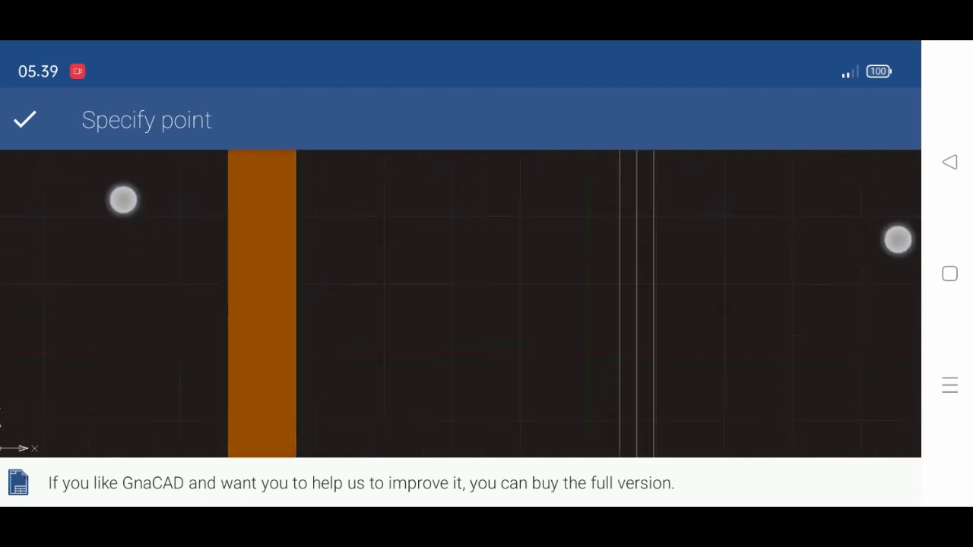
scroll(510, 220, "up", 3)
scroll(536, 238, "up", 2)
left_click(668, 312)
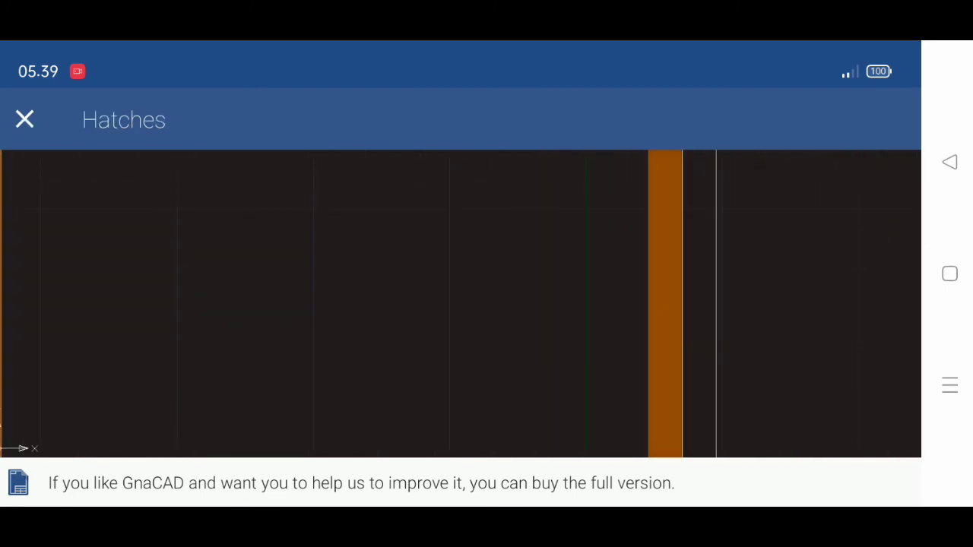
left_click(543, 196)
scroll(540, 278, "up", 3)
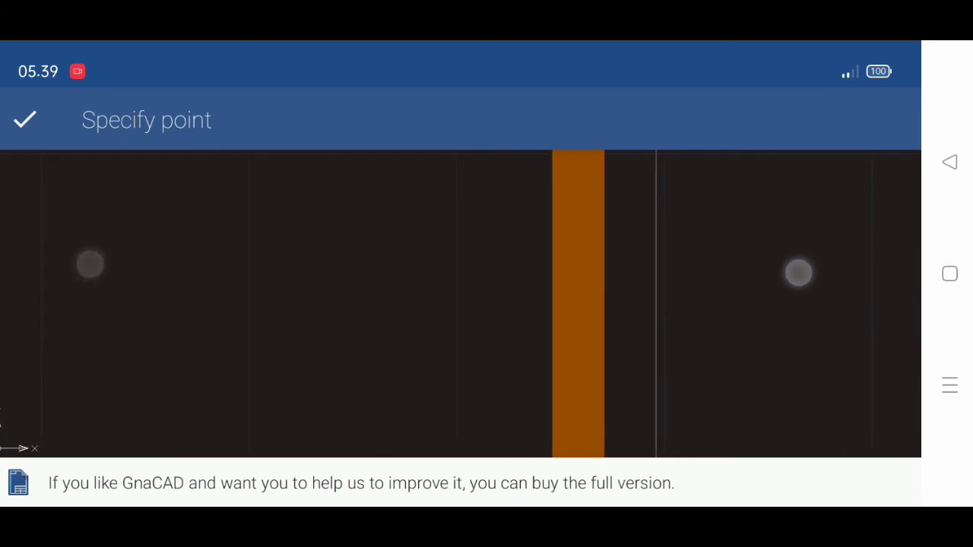
left_click(641, 276)
left_click(949, 162)
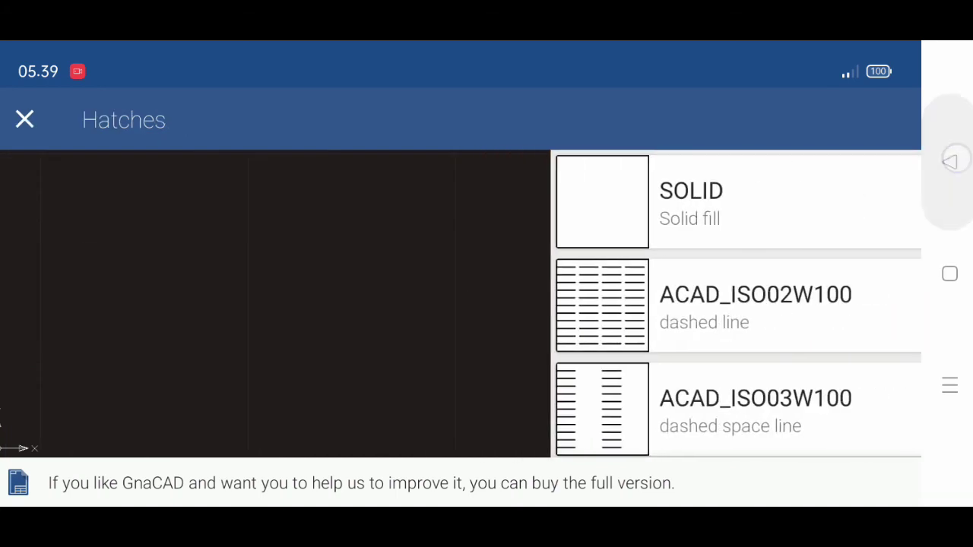
scroll(288, 253, "down", 5)
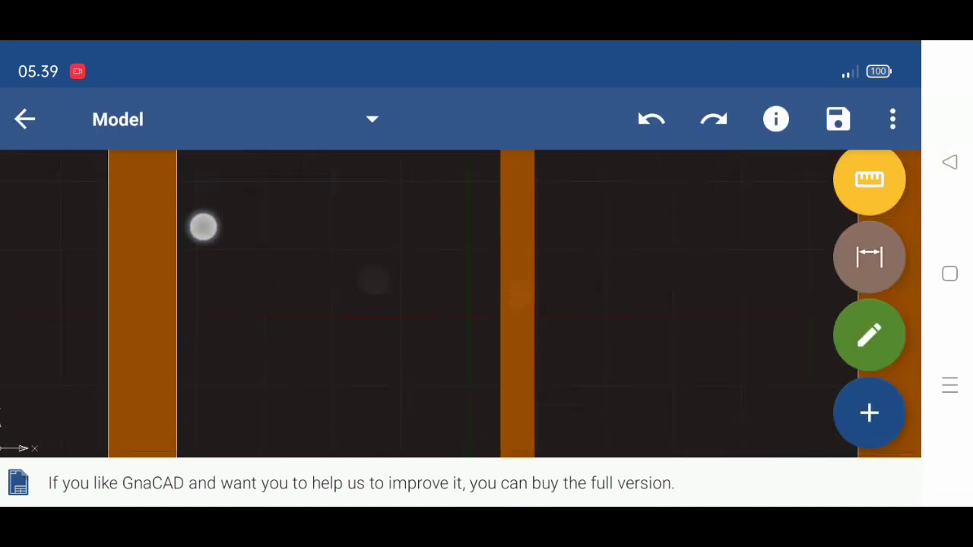
scroll(501, 274, "down", 2)
scroll(501, 274, "down", 2)
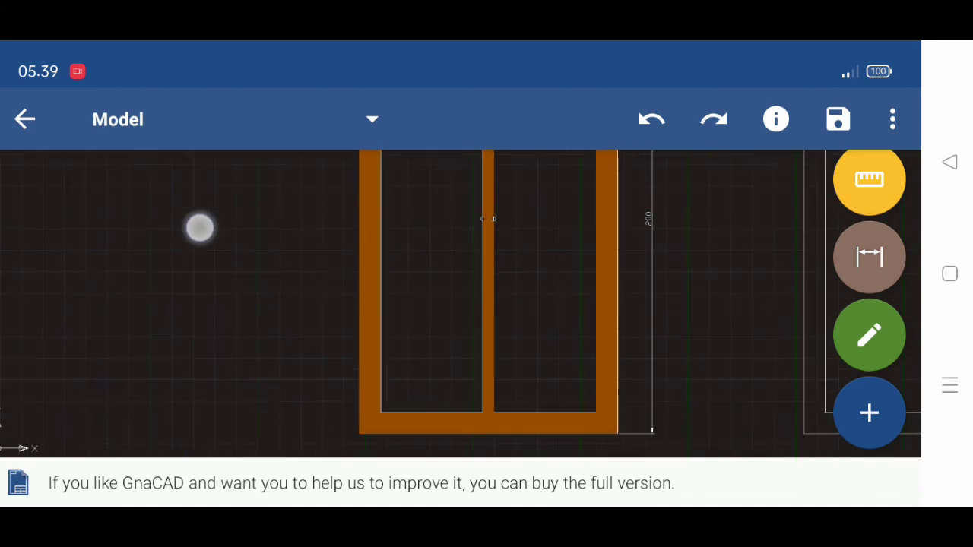
scroll(502, 288, "down", 2)
scroll(501, 281, "up", 3)
scroll(517, 266, "up", 2)
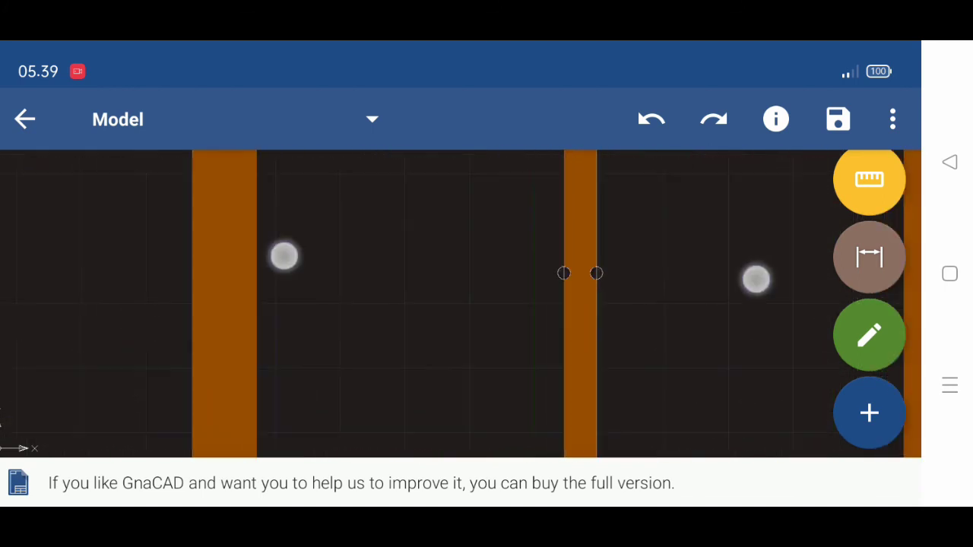
scroll(562, 278, "up", 2)
scroll(561, 279, "up", 3)
scroll(537, 296, "up", 1)
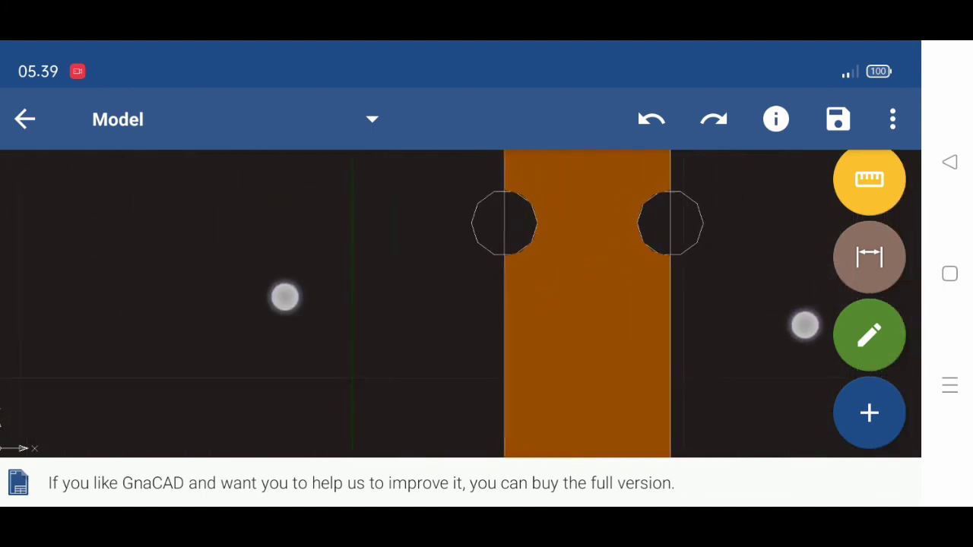
scroll(513, 335, "up", 2)
scroll(514, 348, "up", 1)
scroll(504, 347, "up", 3)
Select the vertical line at the strip's edge, then deselect it.
scroll(504, 347, "up", 1)
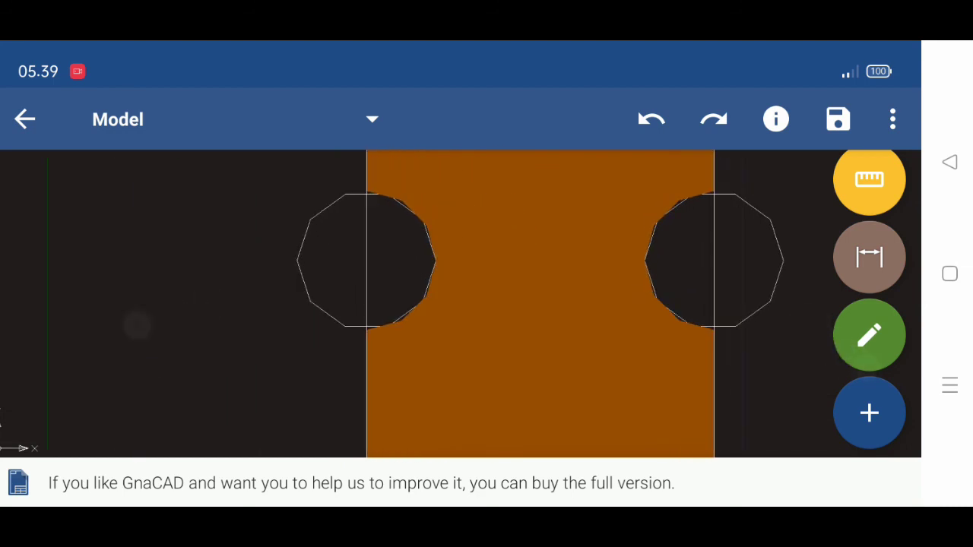
left_click(723, 245)
left_click(24, 119)
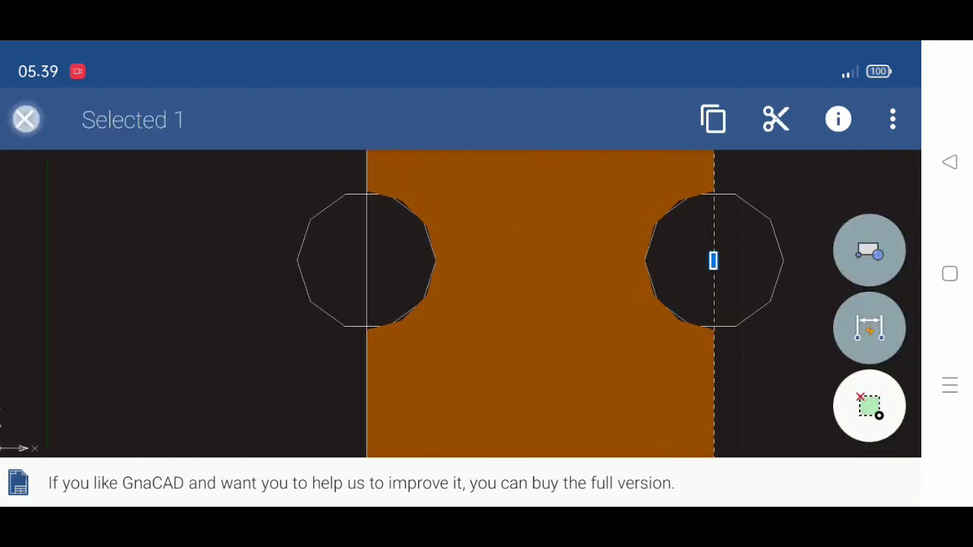
left_click(868, 406)
left_click(869, 328)
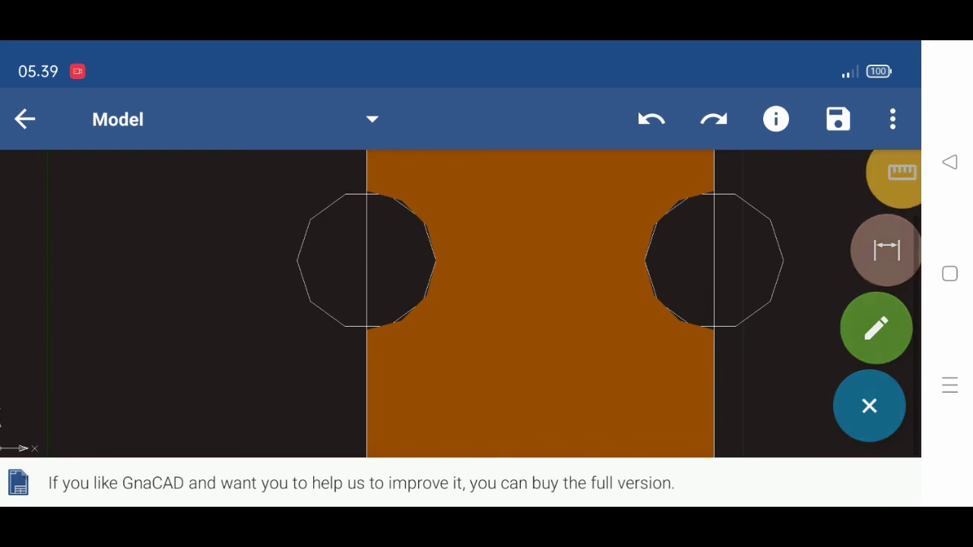
left_click_drag(871, 360, 871, 163)
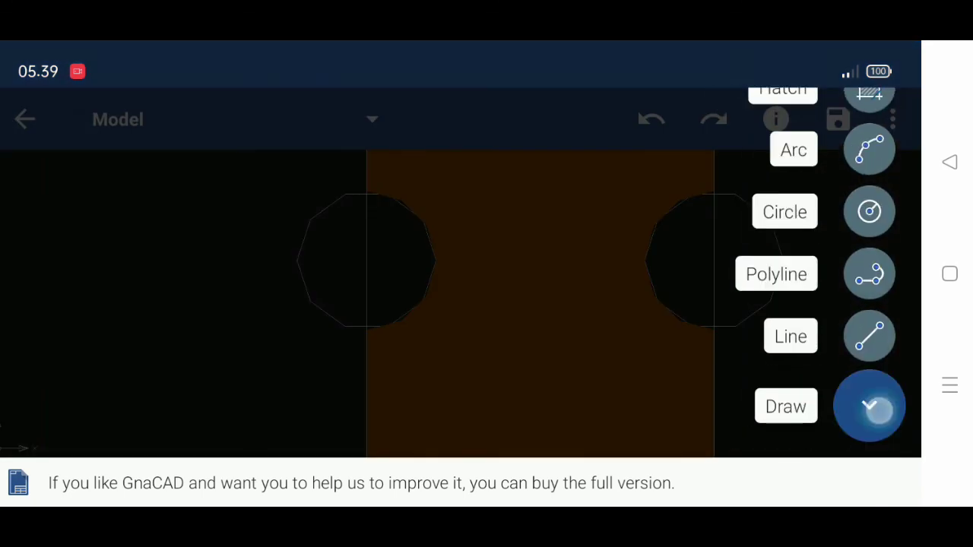
left_click(878, 409)
Start Extend, cancel it, and start the Trim command instead.
left_click(869, 327)
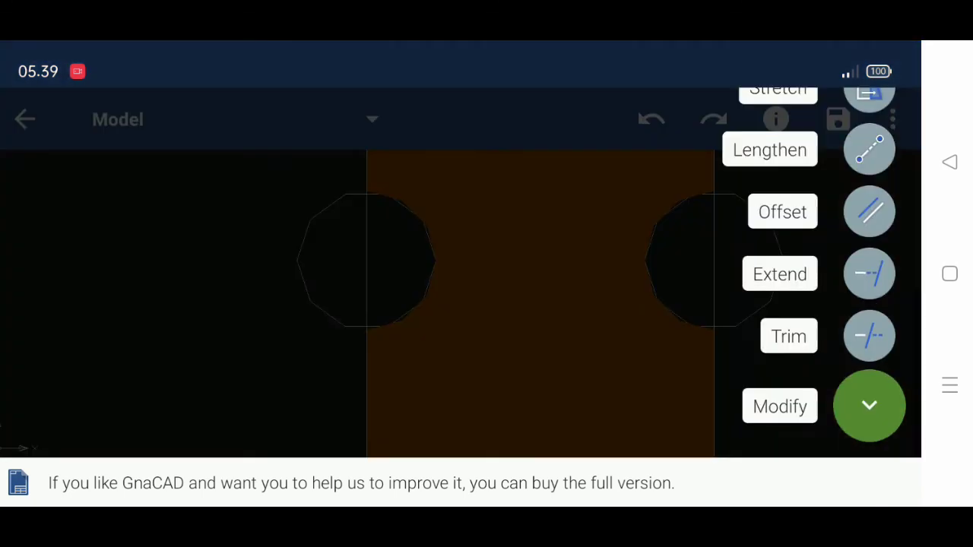
left_click(869, 274)
left_click(25, 119)
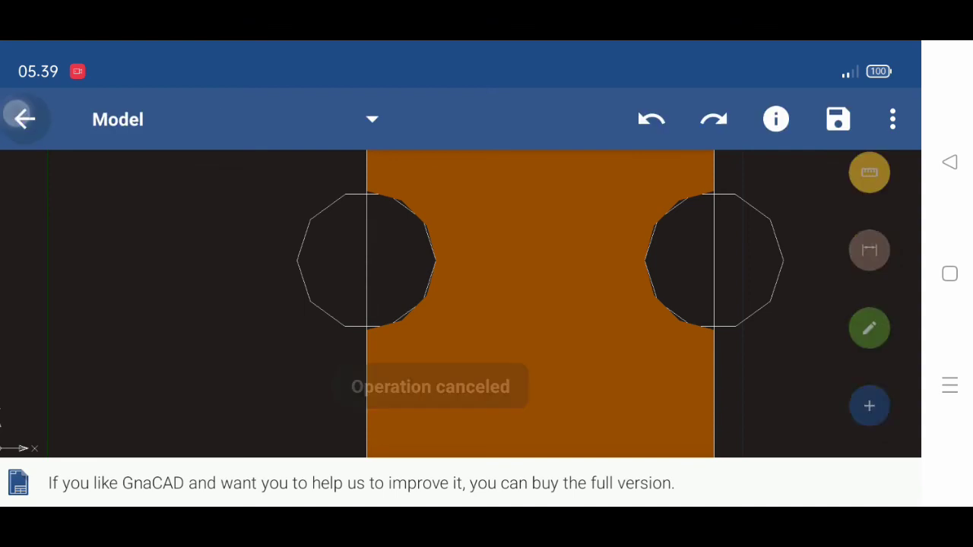
left_click(869, 405)
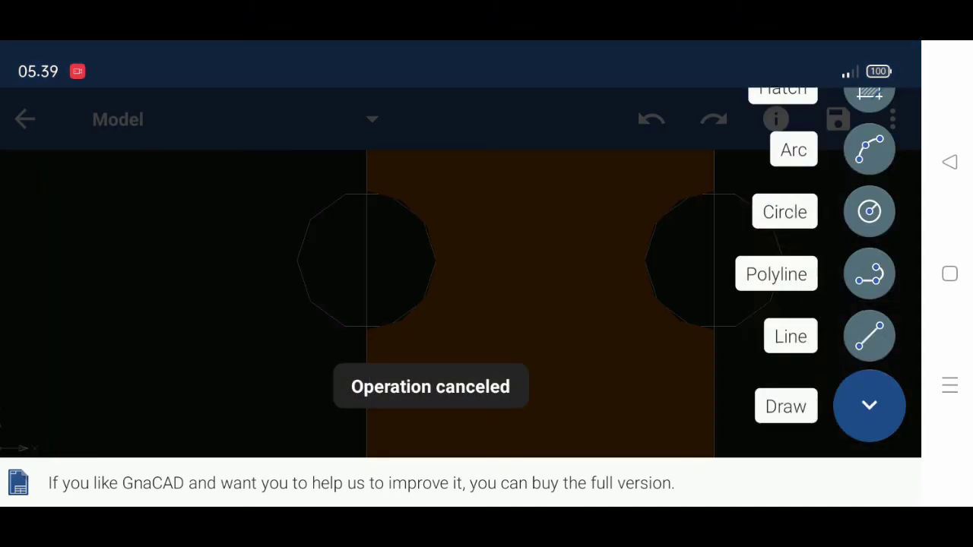
left_click(868, 405)
left_click(869, 329)
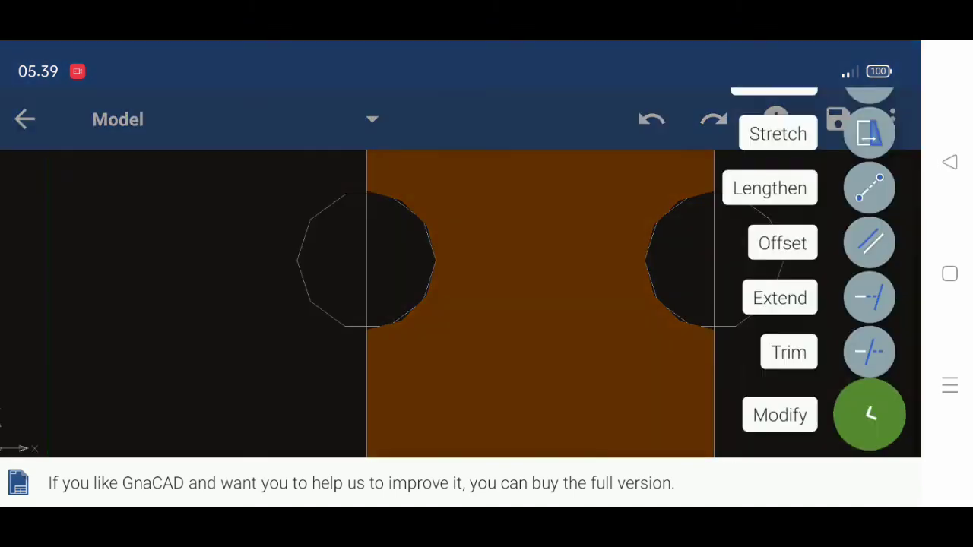
left_click(876, 340)
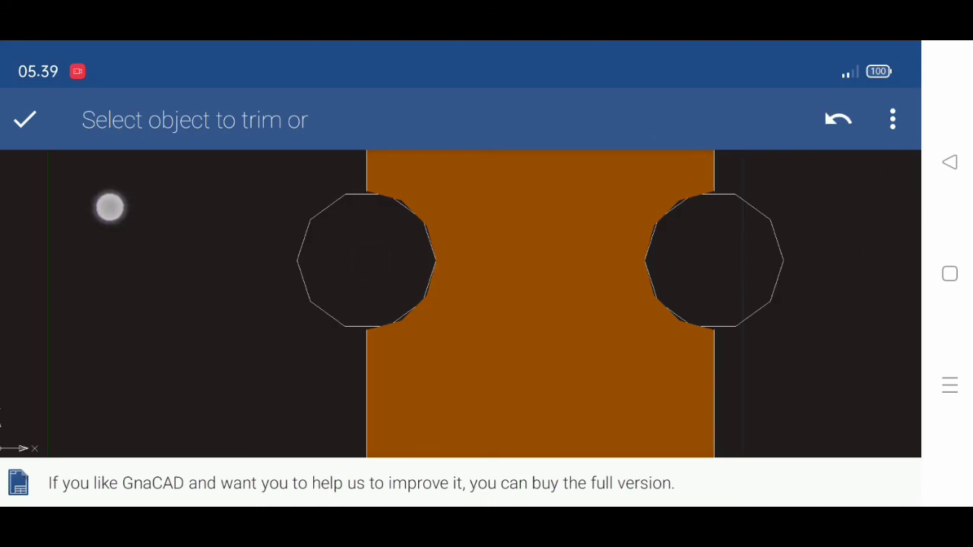
scroll(508, 260, "down", 5)
scroll(502, 278, "down", 3)
scroll(487, 235, "down", 3)
scroll(448, 259, "down", 3)
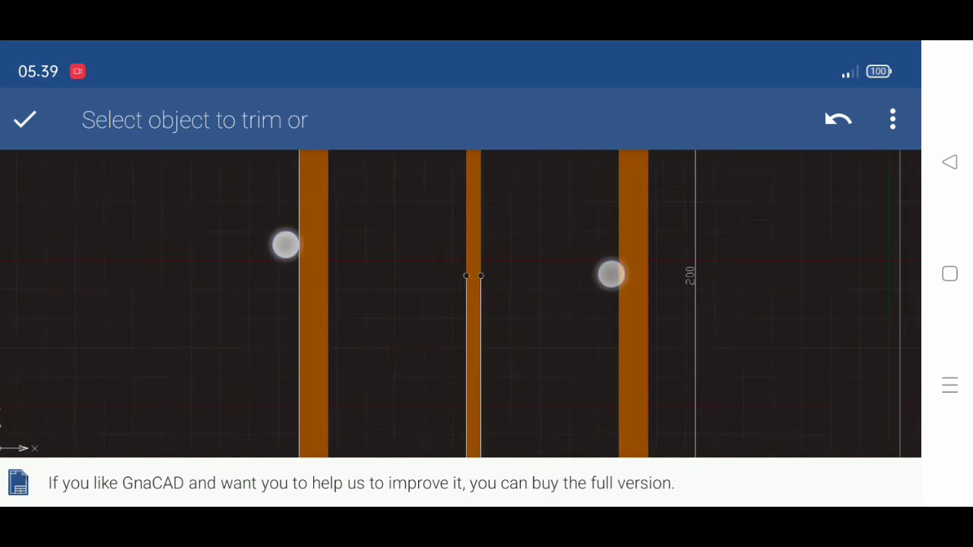
scroll(449, 259, "down", 3)
scroll(506, 258, "down", 2)
scroll(474, 241, "down", 1)
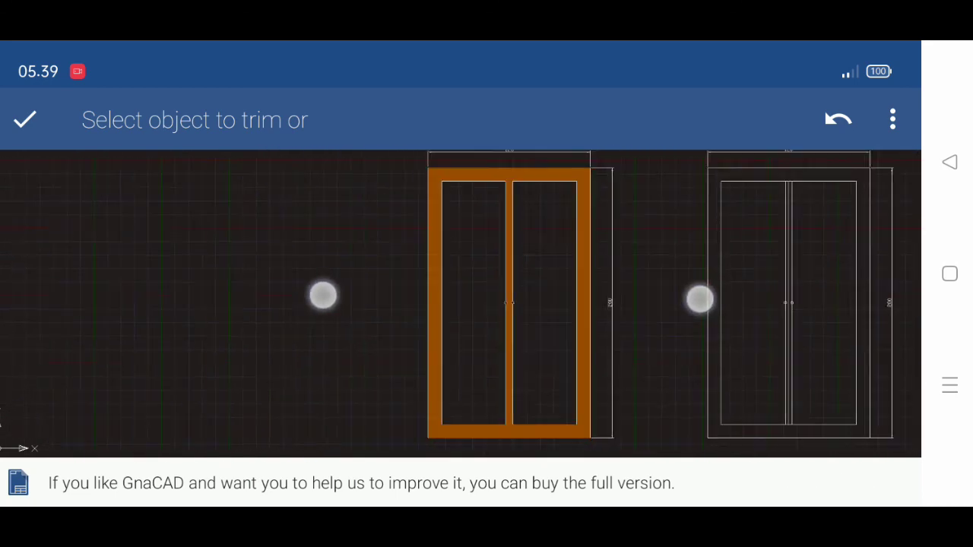
scroll(512, 297, "down", 1)
Cancel the trim and switch the current colour to grey Color 9.
left_click(21, 115)
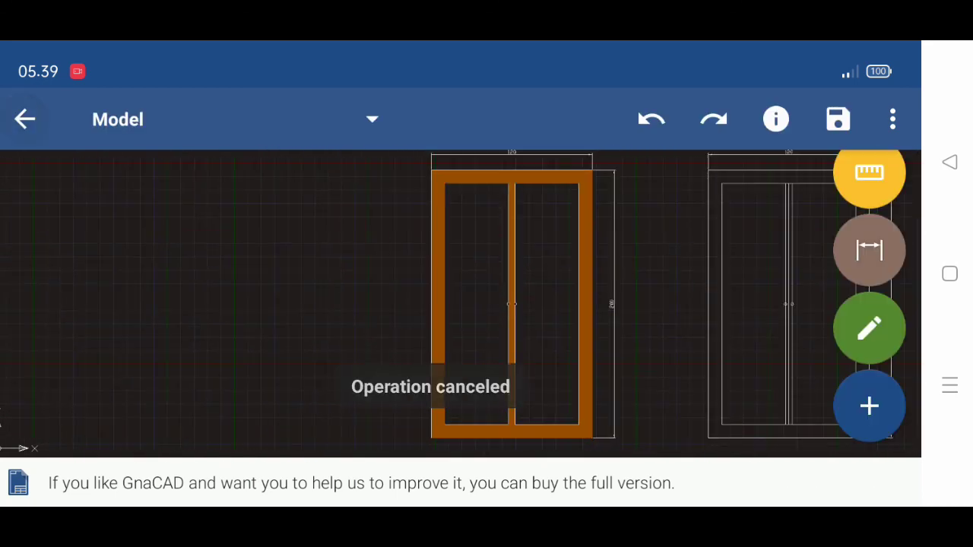
left_click(775, 118)
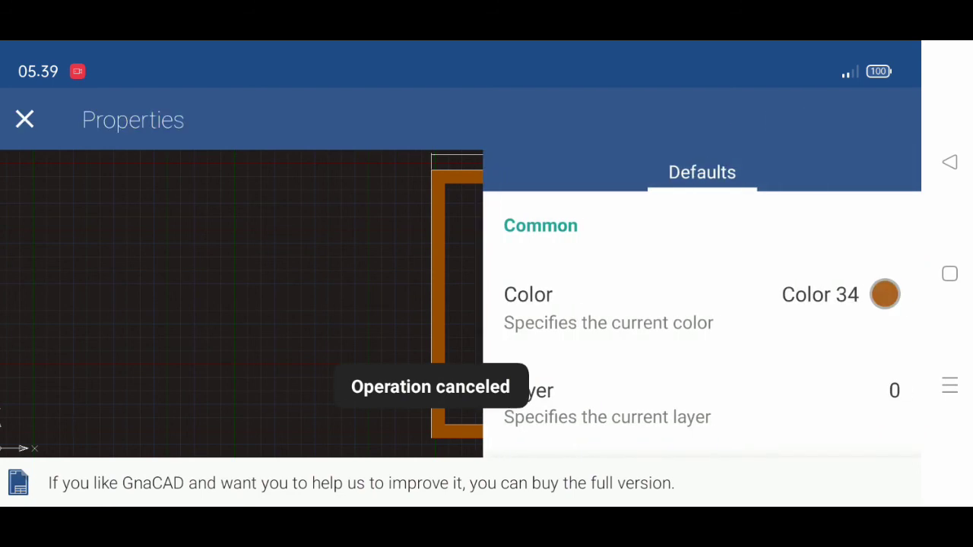
left_click_drag(855, 365, 846, 352)
left_click(847, 304)
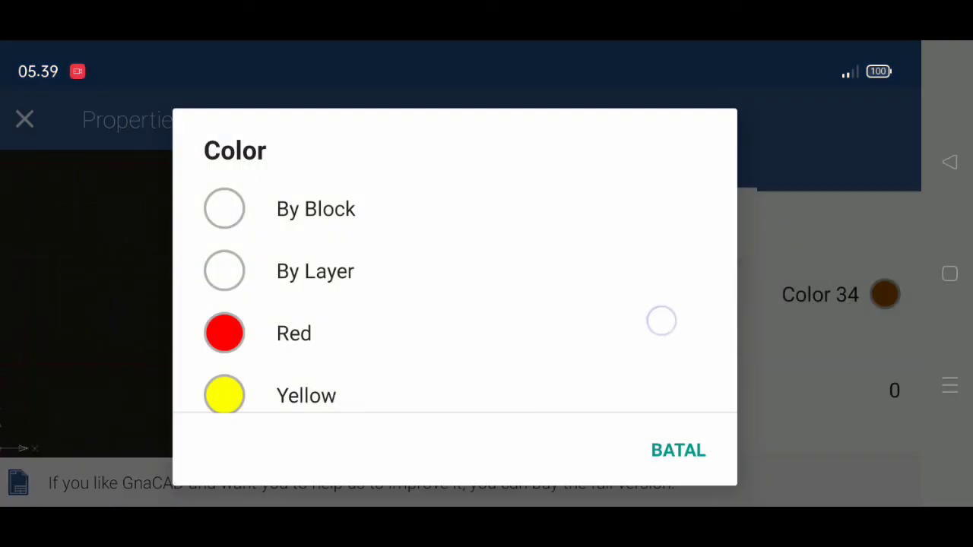
scroll(676, 309, "down", 4)
scroll(676, 308, "down", 4)
scroll(686, 293, "down", 4)
scroll(695, 289, "down", 2)
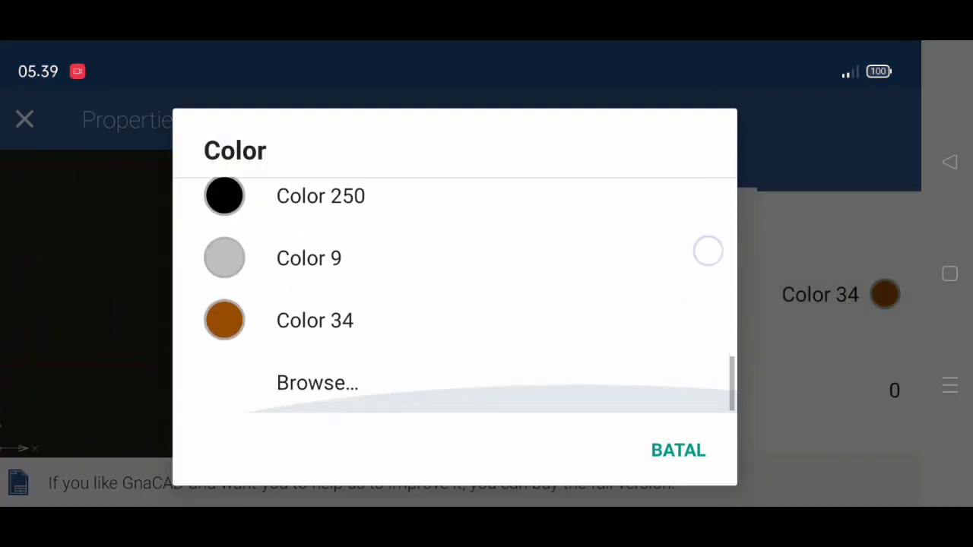
left_click(293, 259)
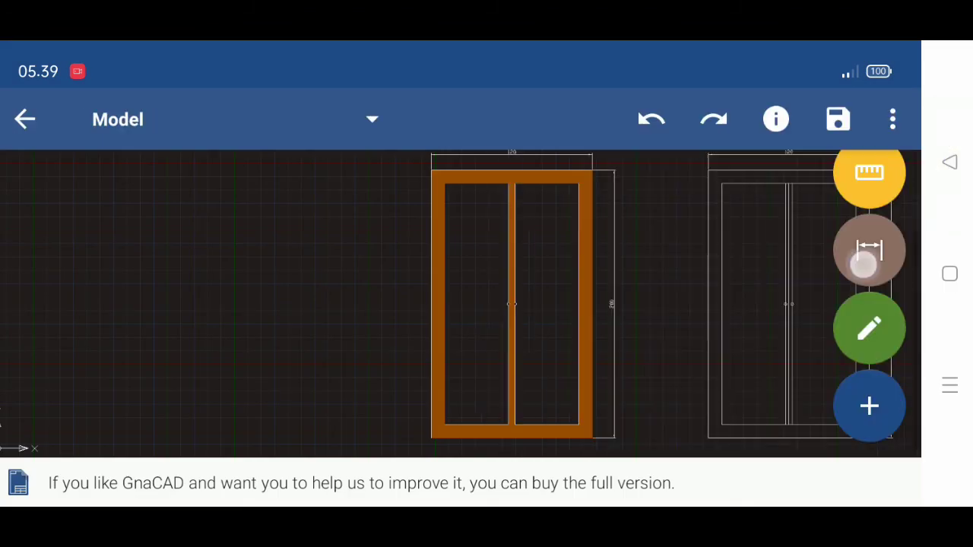
Fill the right door panel with a SOLID grey hatch.
left_click(869, 406)
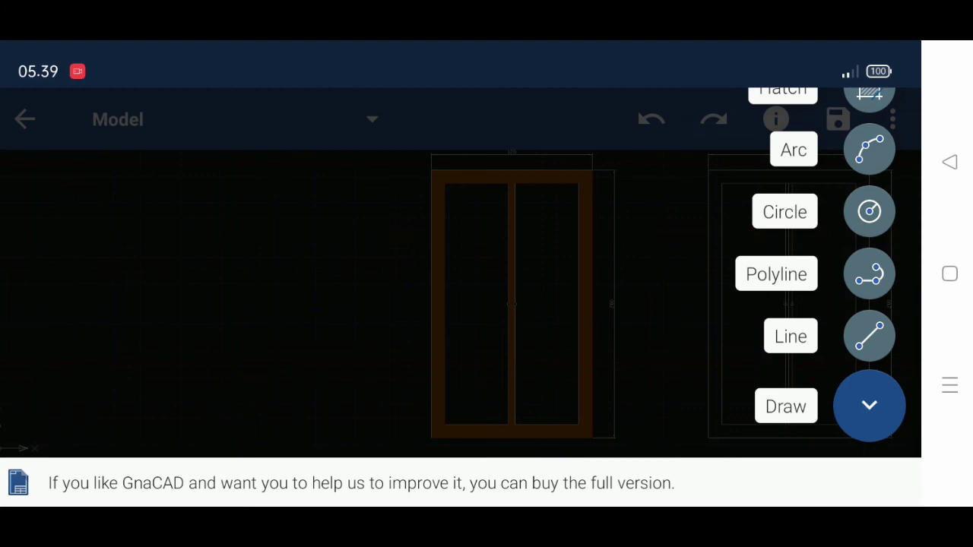
scroll(828, 273, "up", 3)
left_click(874, 275)
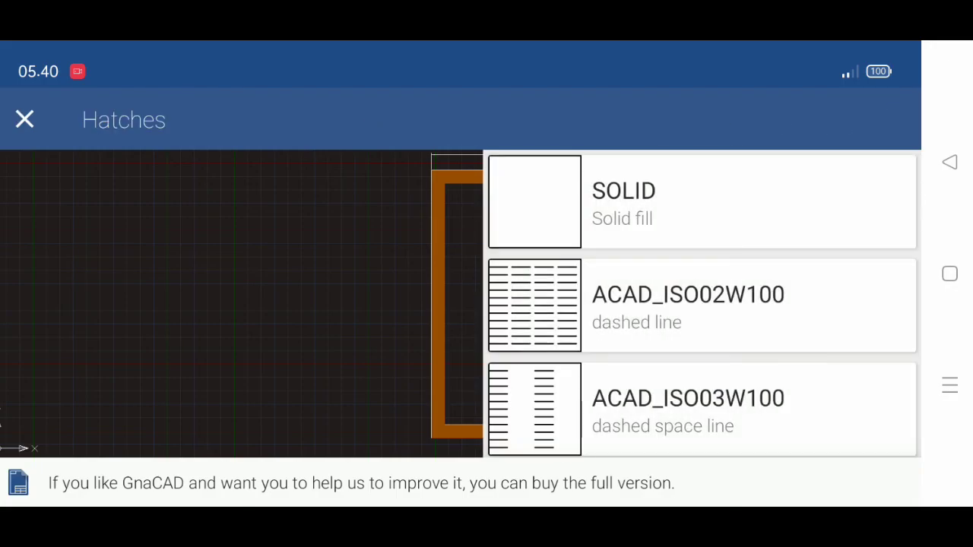
left_click(550, 187)
scroll(532, 245, "up", 5)
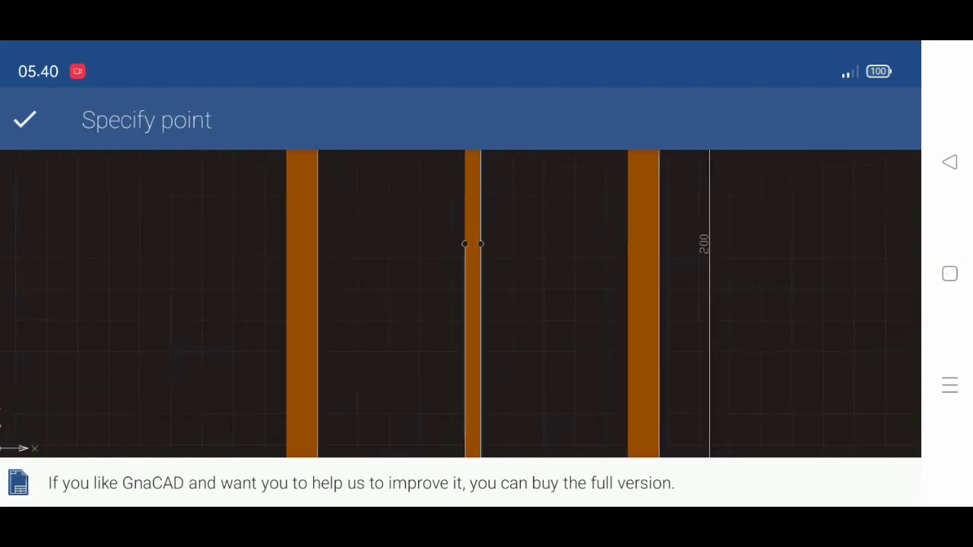
left_click(572, 310)
Fill the left door panel with SOLID grey as well.
left_click(550, 196)
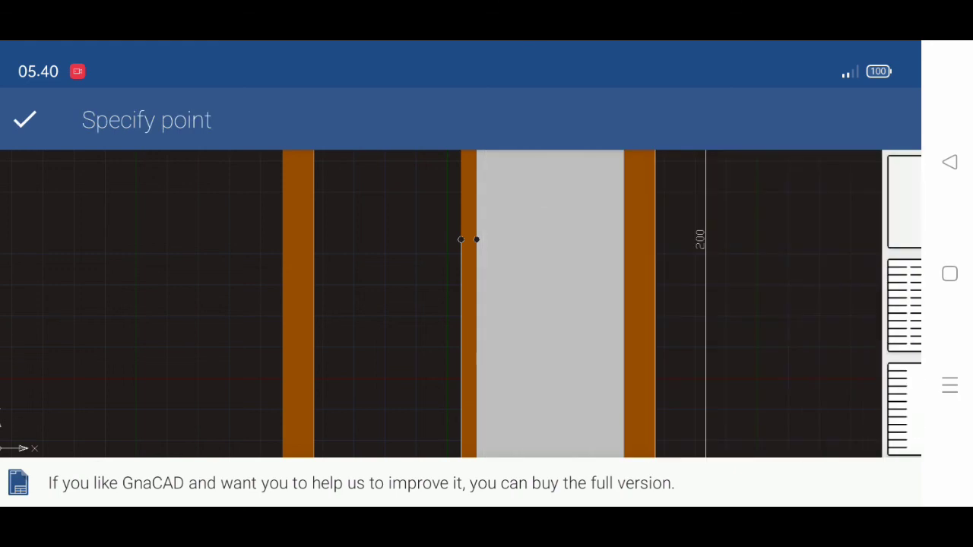
left_click(392, 272)
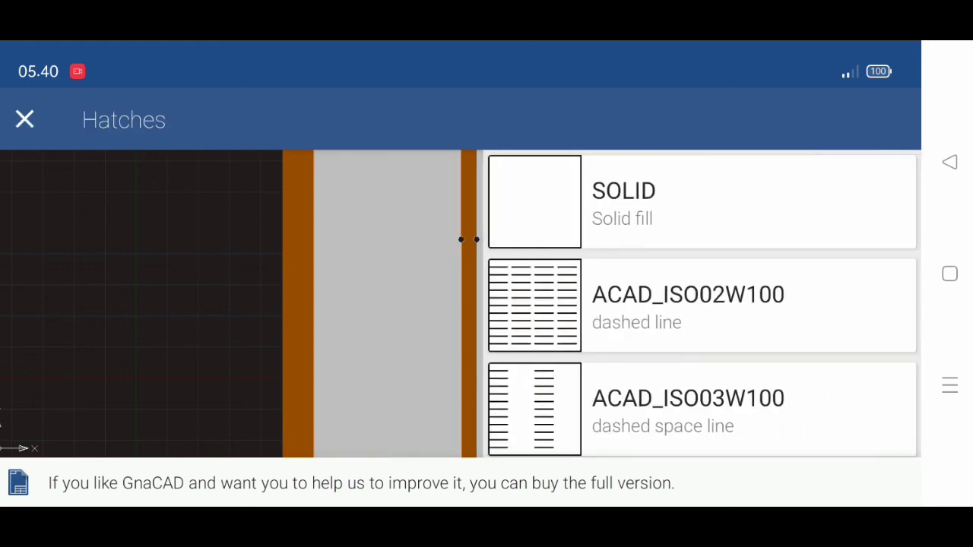
left_click(550, 196)
scroll(486, 333, "down", 5)
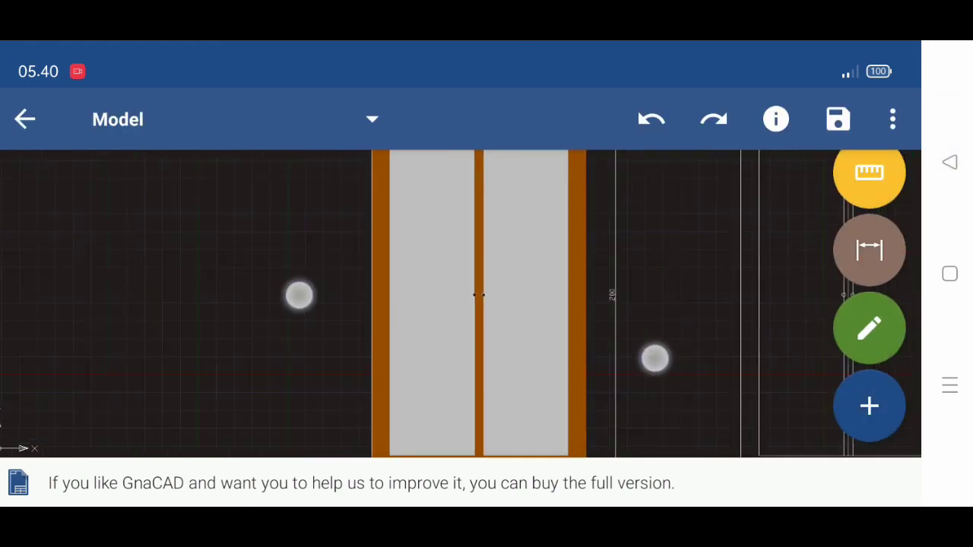
scroll(486, 332, "down", 2)
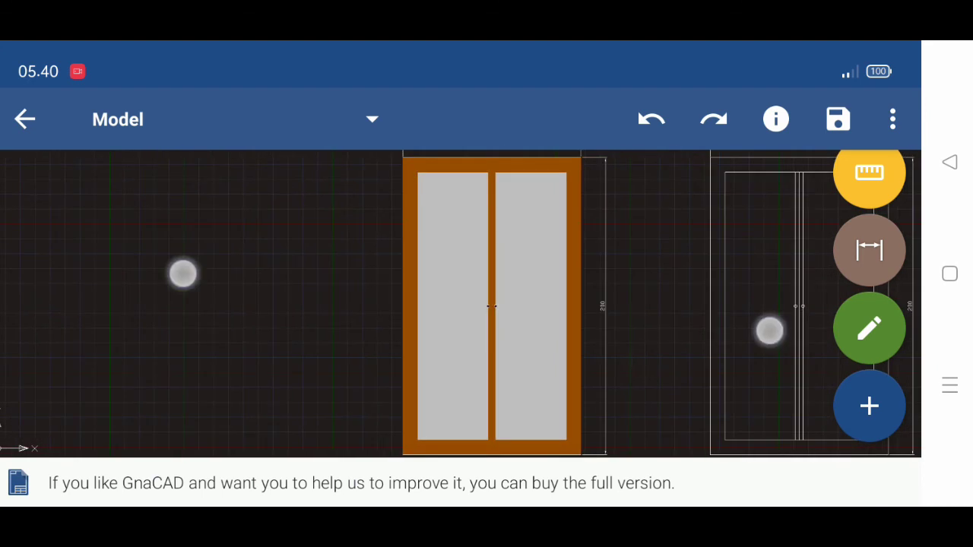
scroll(476, 302, "down", 2)
left_click(875, 410)
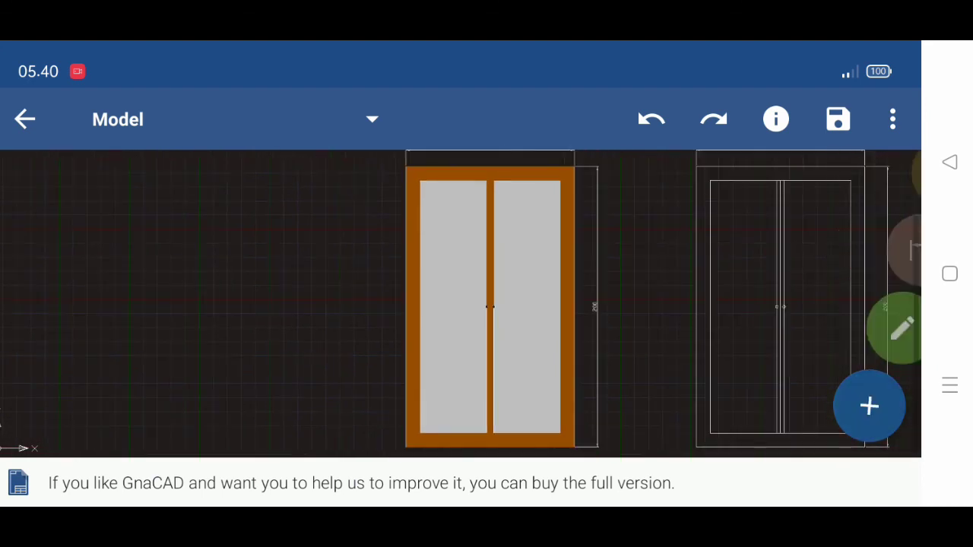
left_click(870, 275)
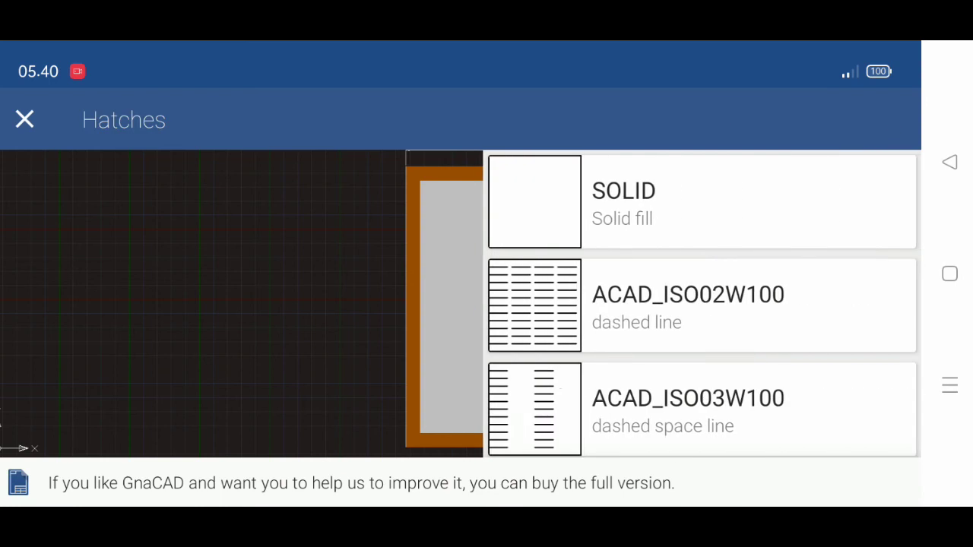
Scroll the Hatches list and select the ANSI31 diagonal pattern.
left_click_drag(856, 357, 888, 129)
left_click_drag(866, 358, 869, 170)
left_click_drag(855, 380, 851, 285)
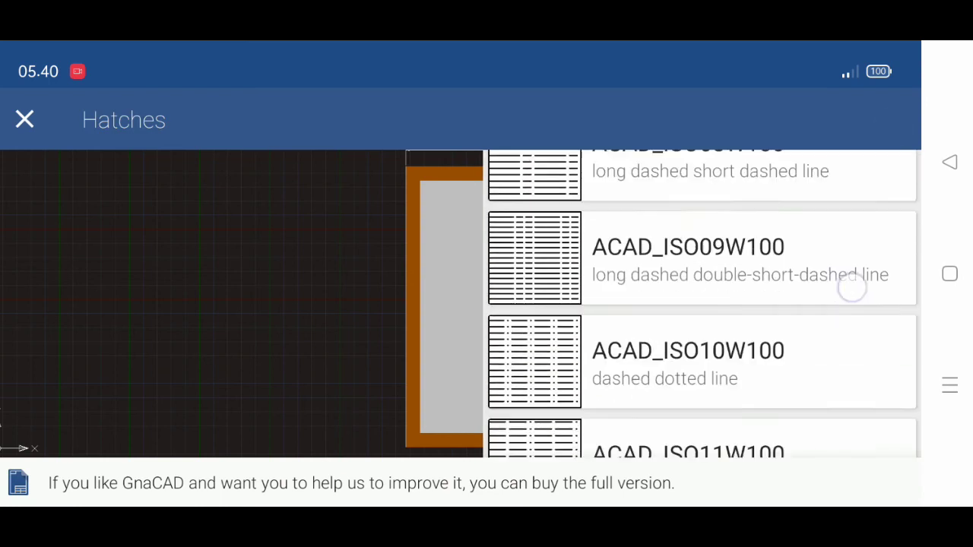
left_click_drag(847, 339, 846, 163)
left_click_drag(850, 357, 858, 155)
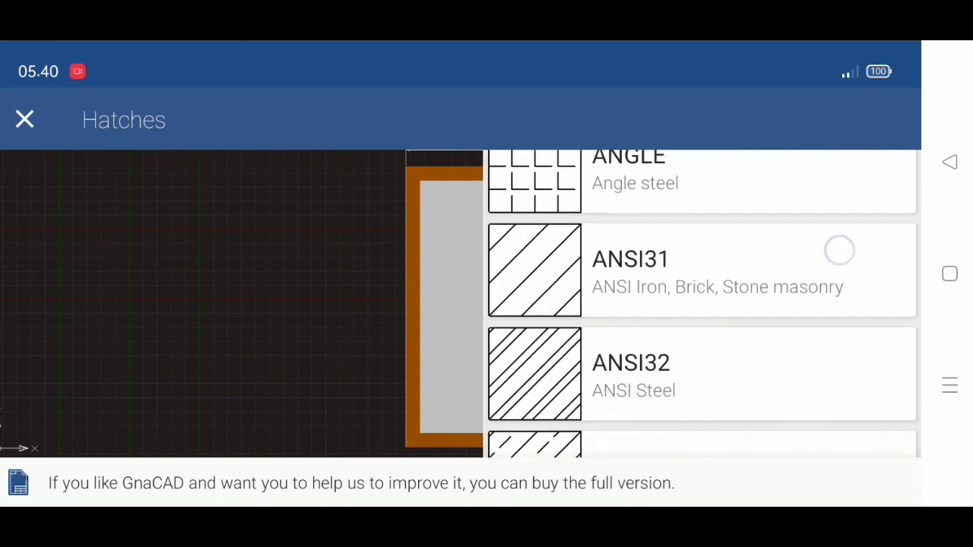
left_click_drag(839, 250, 841, 228)
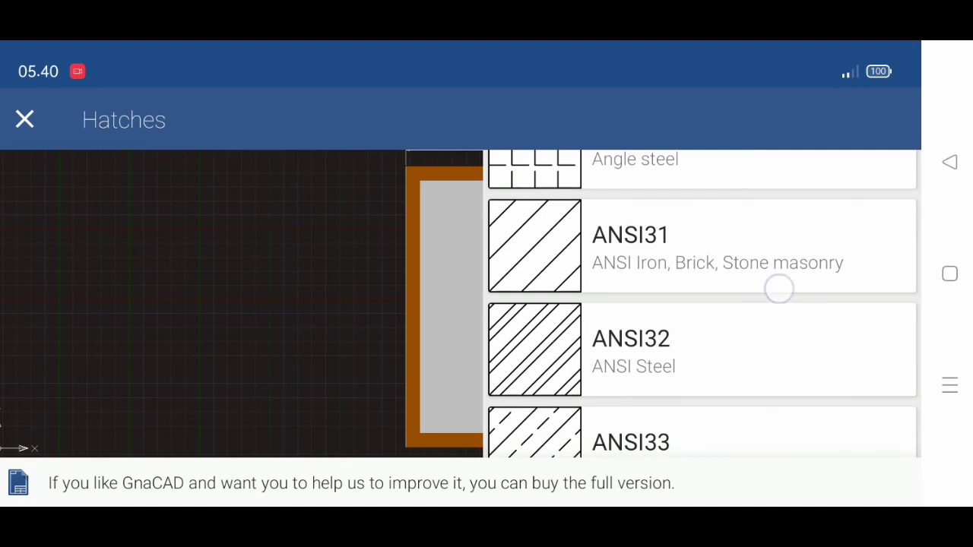
mouse_move(779, 288)
left_mouse_down()
mouse_move(808, 195)
mouse_move(835, 339)
left_mouse_up()
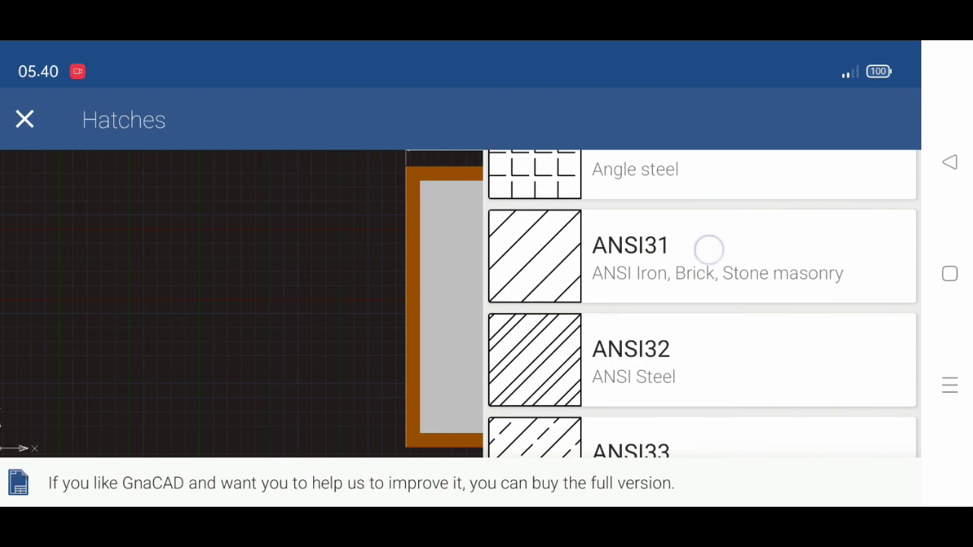
left_click(708, 249)
Try ANSI31 and ANSI32 on the panels, then close the list without hatching.
middle_click_drag(117, 217, 74, 209)
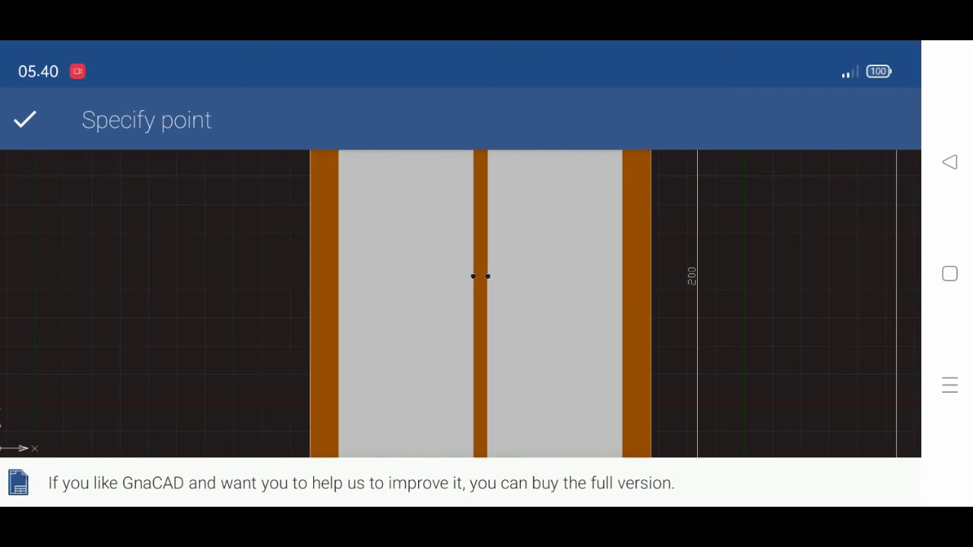
left_click(562, 314)
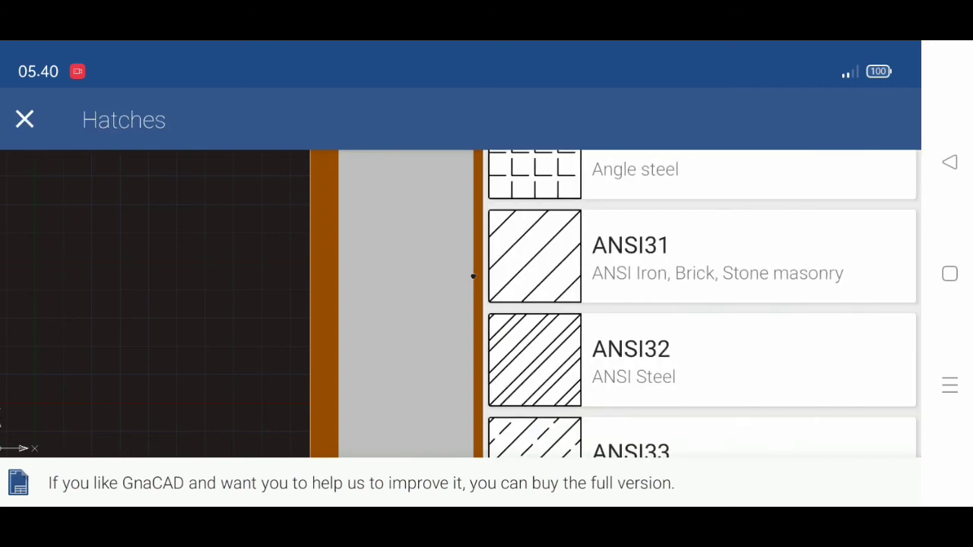
left_click(562, 257)
left_click(552, 299)
left_click(554, 268)
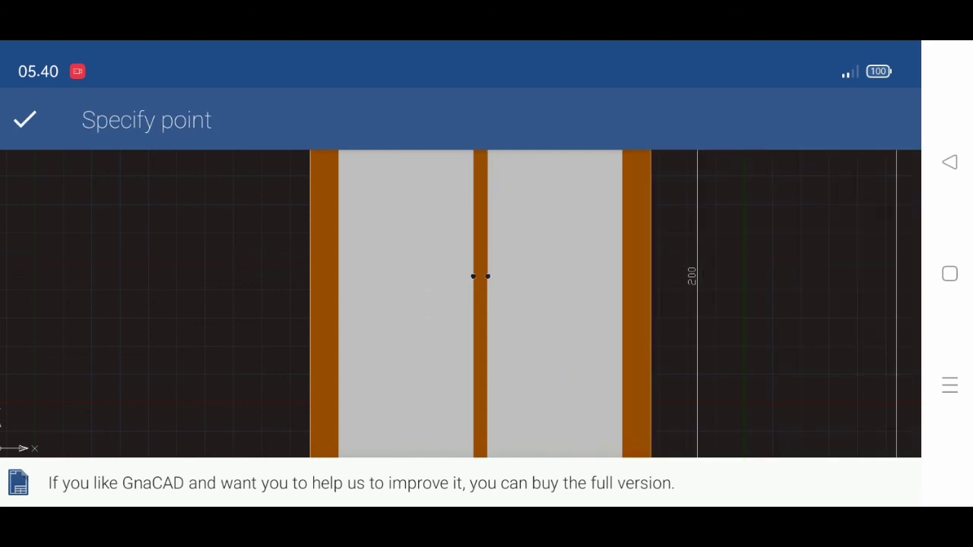
left_click(414, 304)
left_click(553, 356)
left_click(414, 304)
scroll(760, 304, "up", 15)
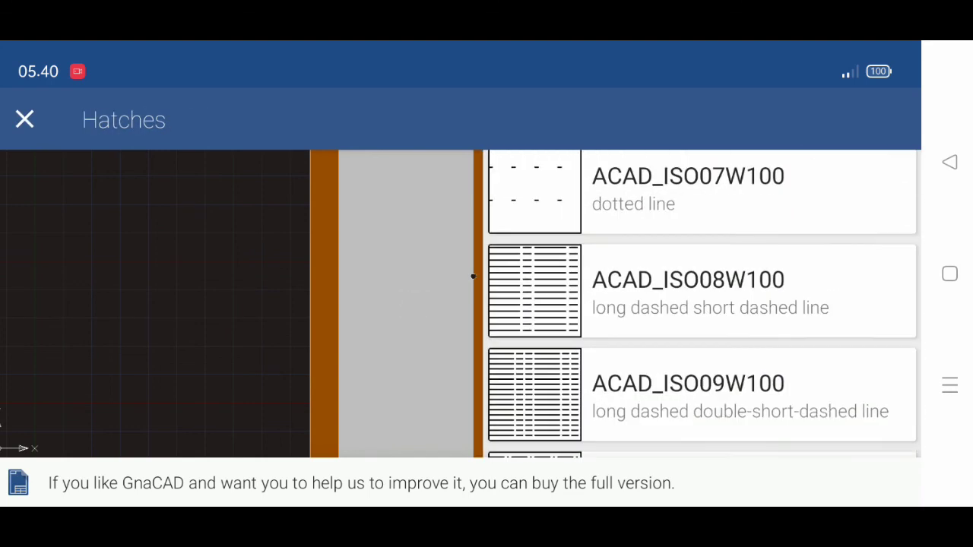
scroll(760, 245, "up", 3)
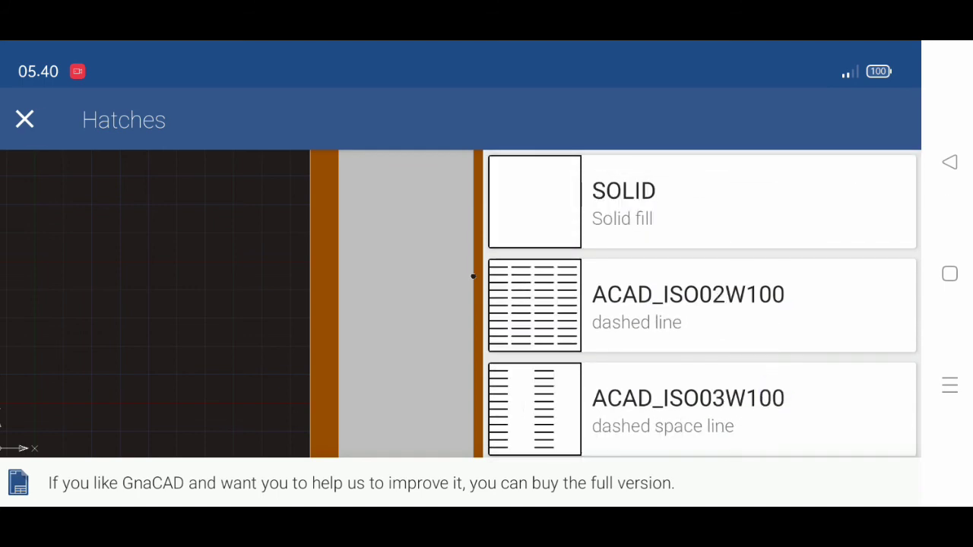
left_click(24, 119)
scroll(403, 319, "down", 3)
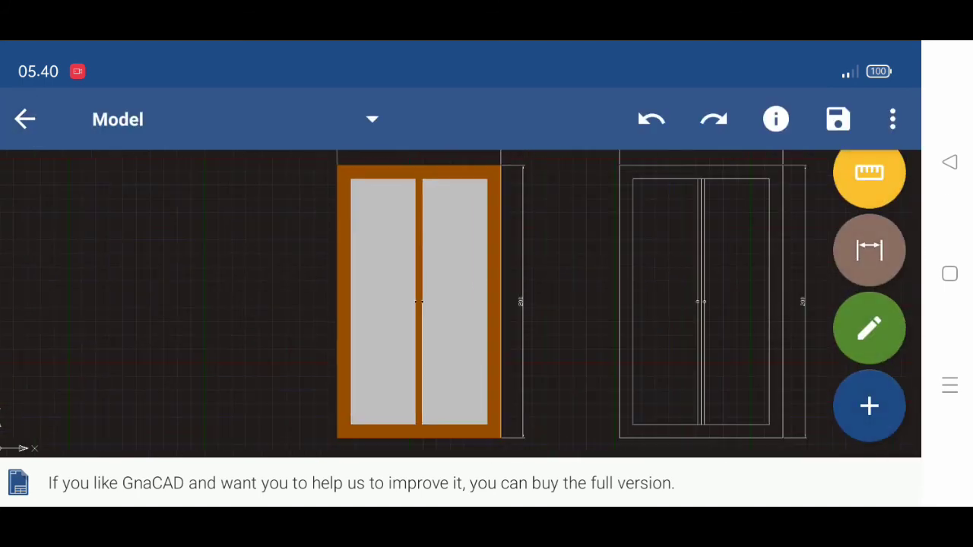
scroll(384, 308, "down", 2)
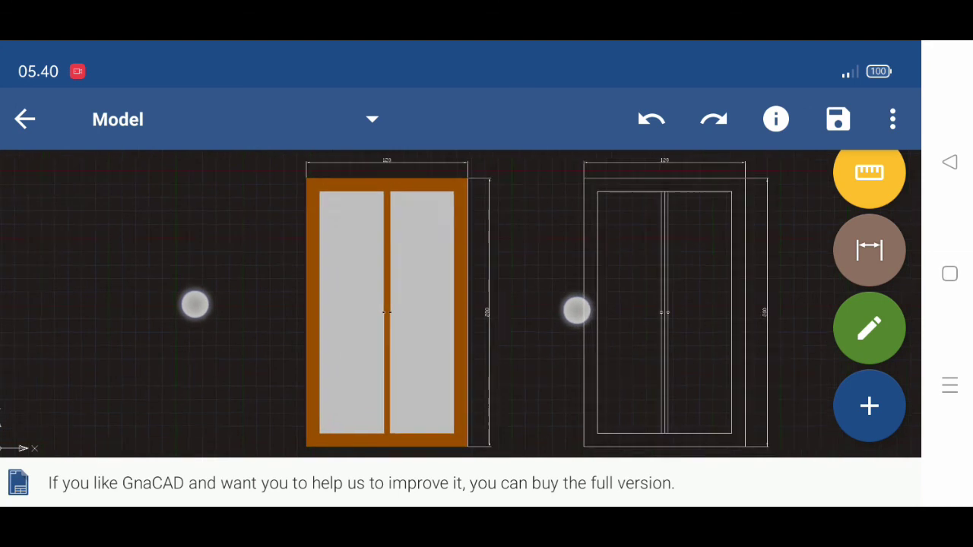
scroll(382, 308, "up", 1)
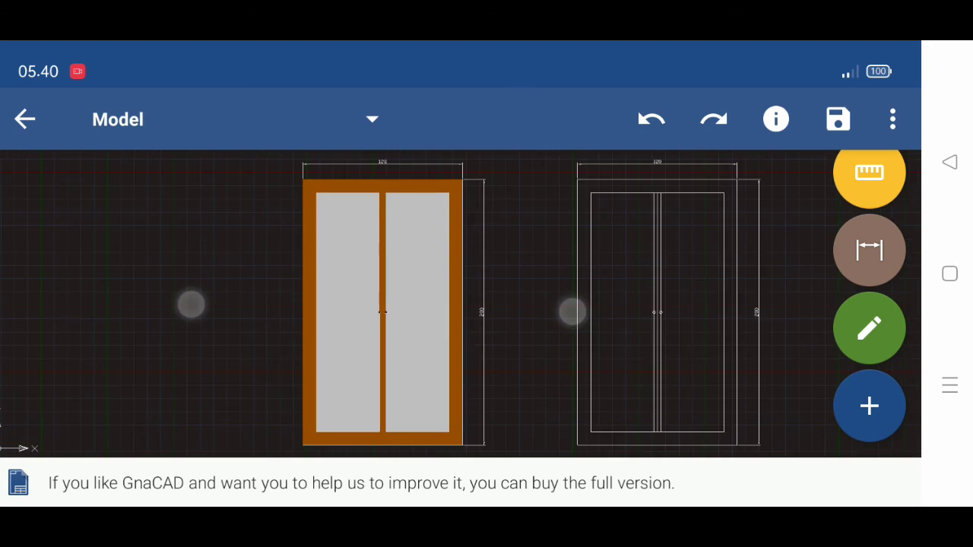